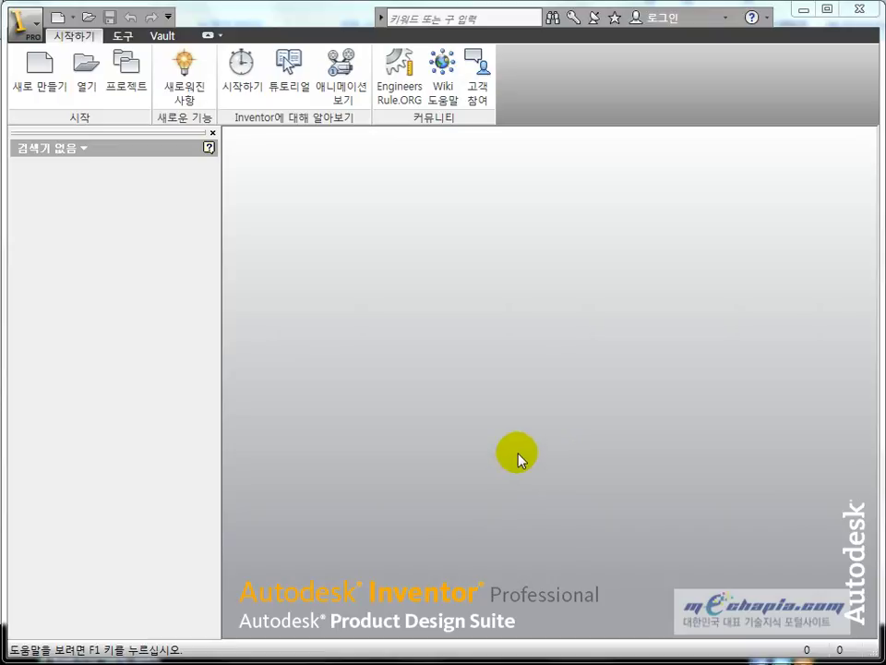
Step: Create part 부품1 from the Standard.ipt template, accepting the style conflict notice
{"action": "left_click", "coordinate": [44, 85]}
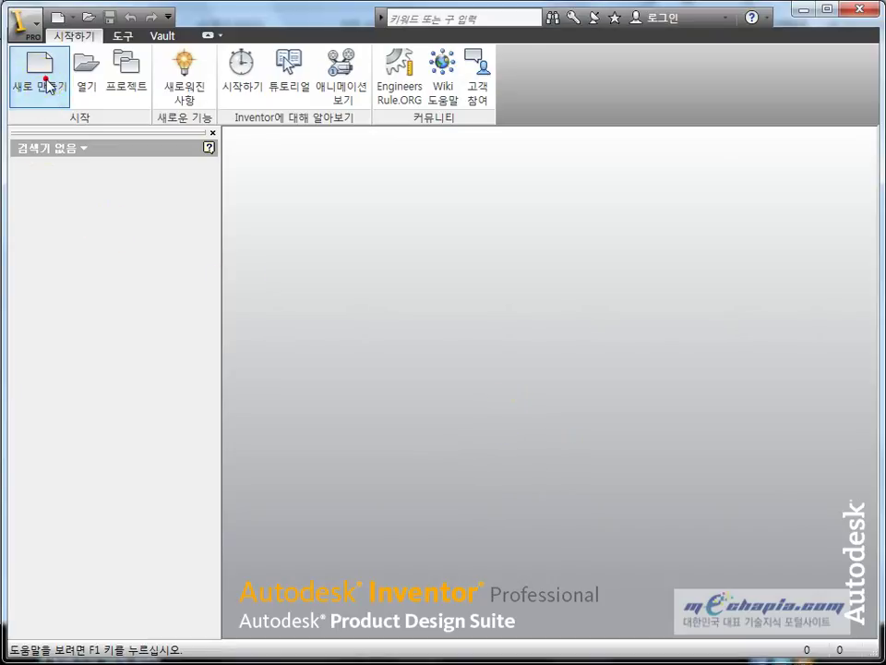
{"action": "left_click", "coordinate": [632, 244]}
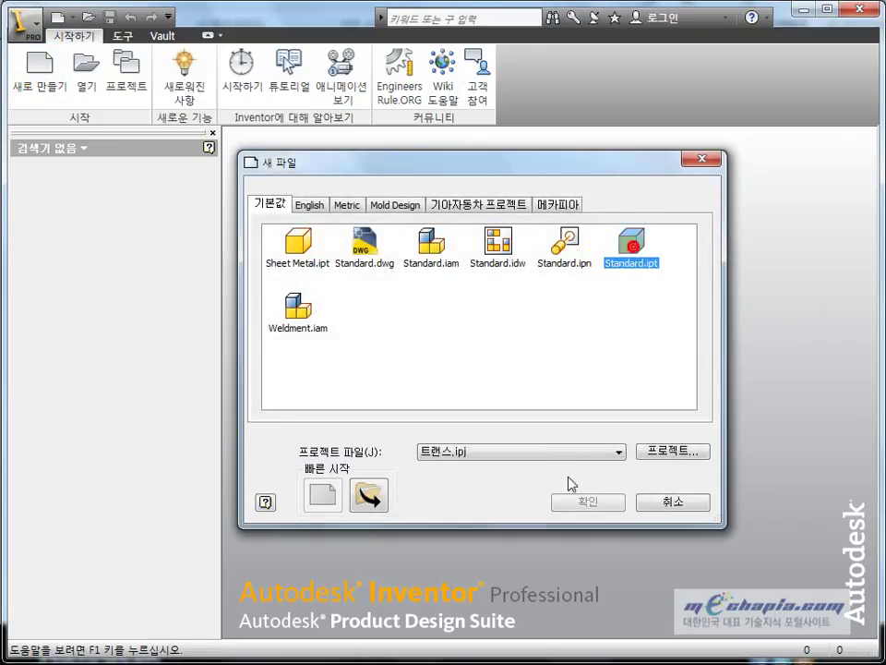
{"action": "left_click", "coordinate": [588, 501]}
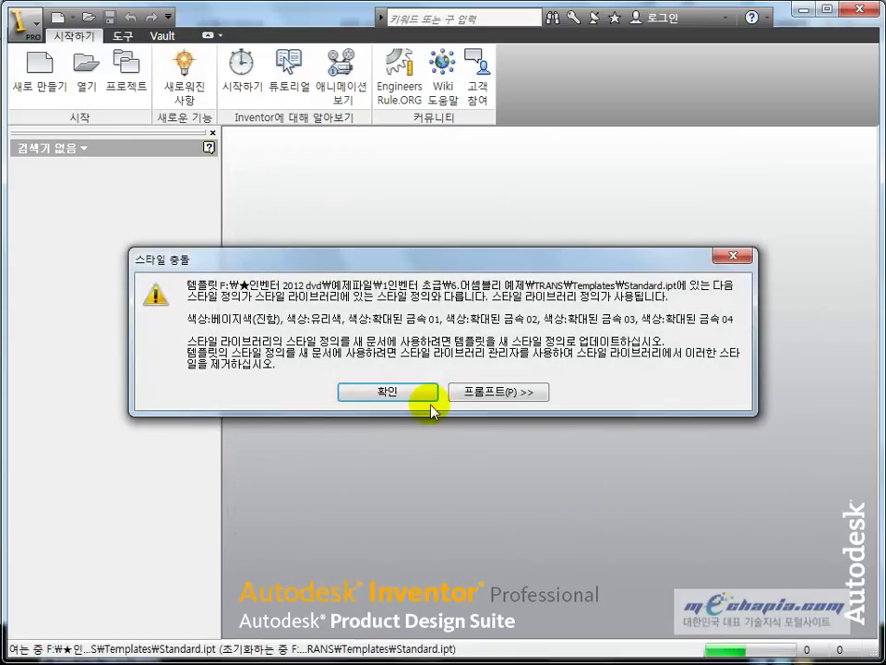
{"action": "left_click", "coordinate": [386, 389]}
{"action": "left_click", "coordinate": [443, 293]}
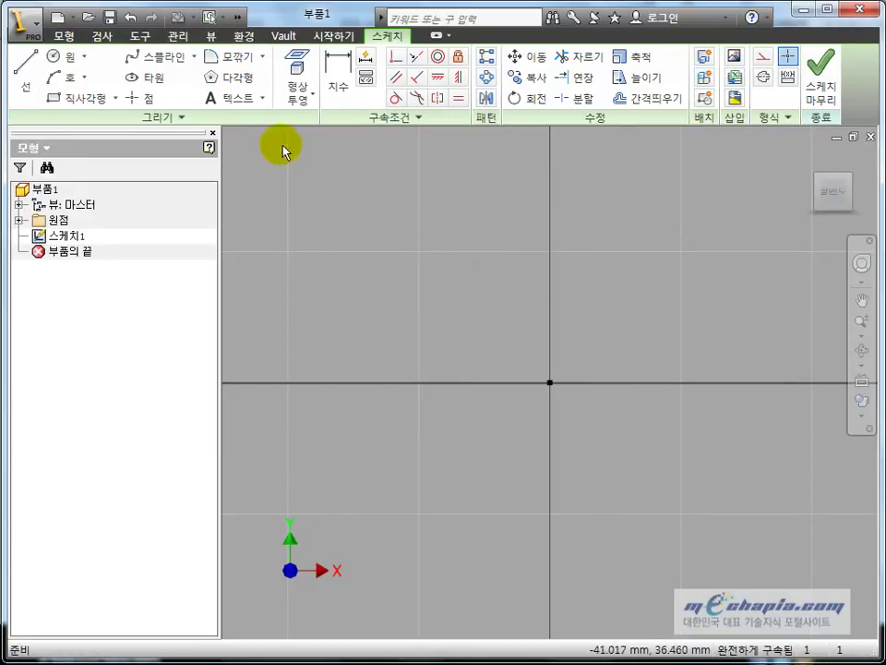
Step: Browse the Color, Lighting and Material styles in the Style Editor, then close it and bring up New File
{"action": "left_click", "coordinate": [194, 41]}
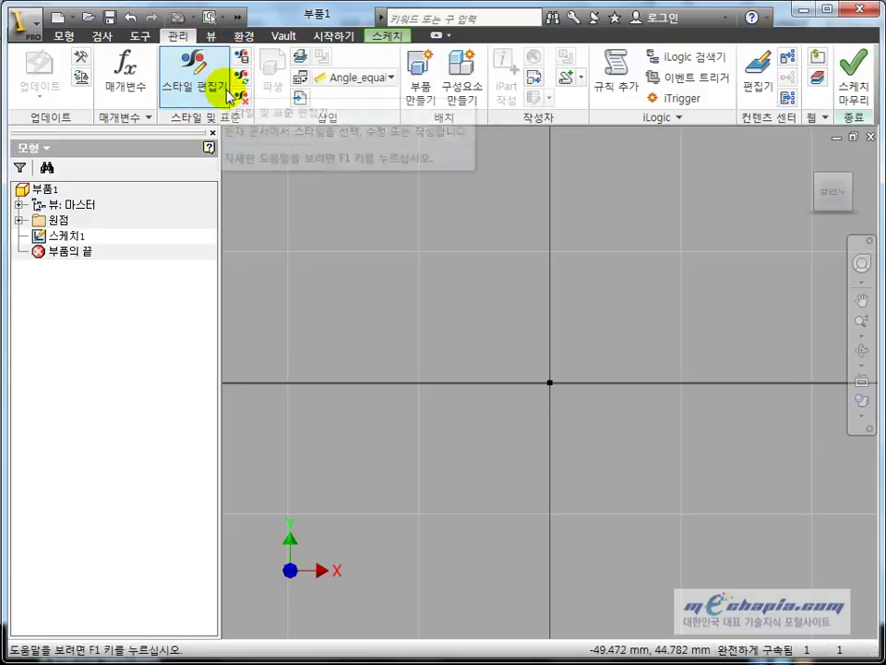
{"action": "left_click", "coordinate": [218, 89]}
{"action": "mouse_move", "coordinate": [197, 68]}
{"action": "left_mouse_down"}
{"action": "mouse_move", "coordinate": [334, 46]}
{"action": "mouse_move", "coordinate": [363, 80]}
{"action": "left_mouse_up"}
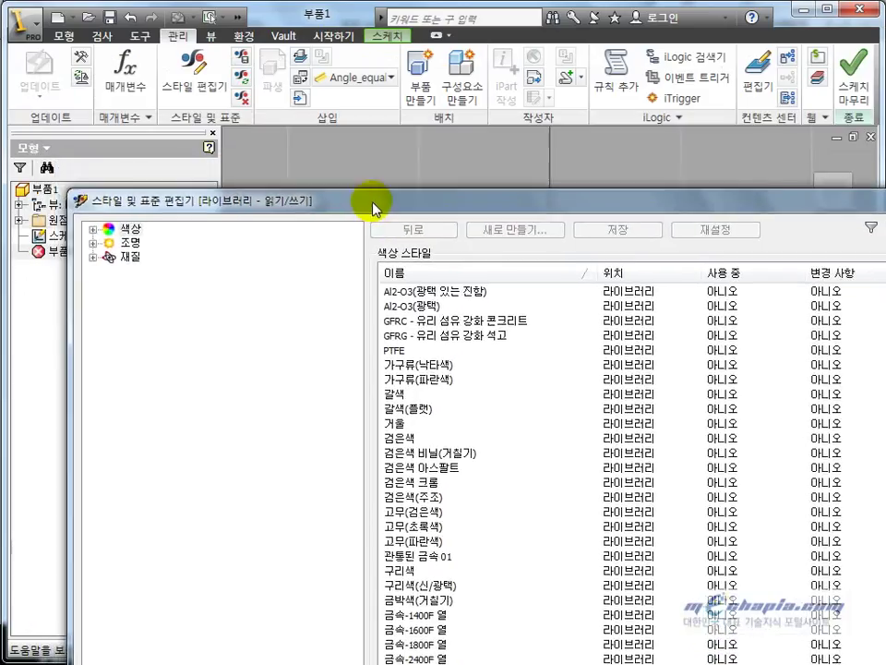
{"action": "left_click", "coordinate": [124, 114]}
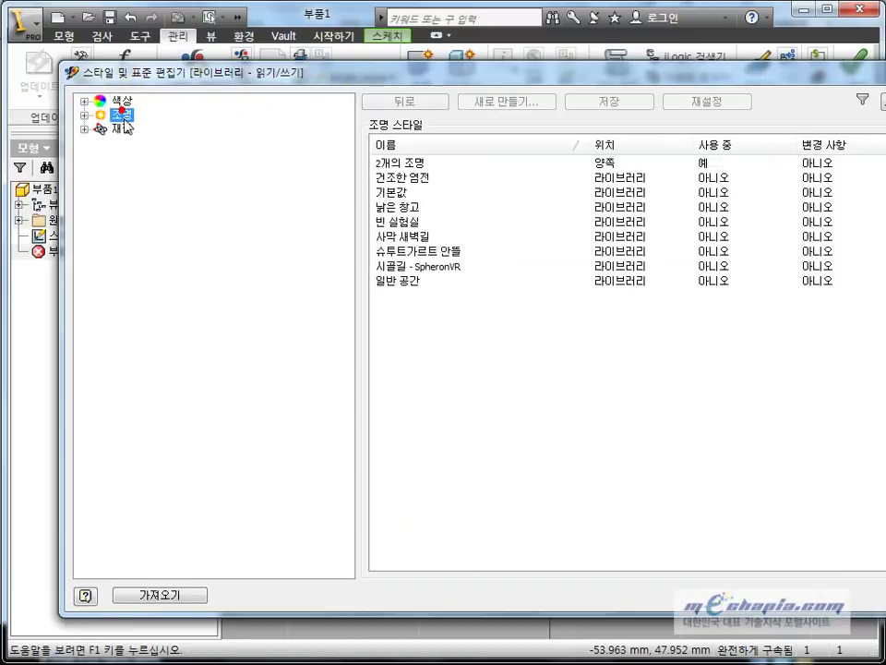
{"action": "left_click", "coordinate": [124, 130]}
{"action": "left_click_drag", "start_coordinate": [580, 87], "coordinate": [283, 85]}
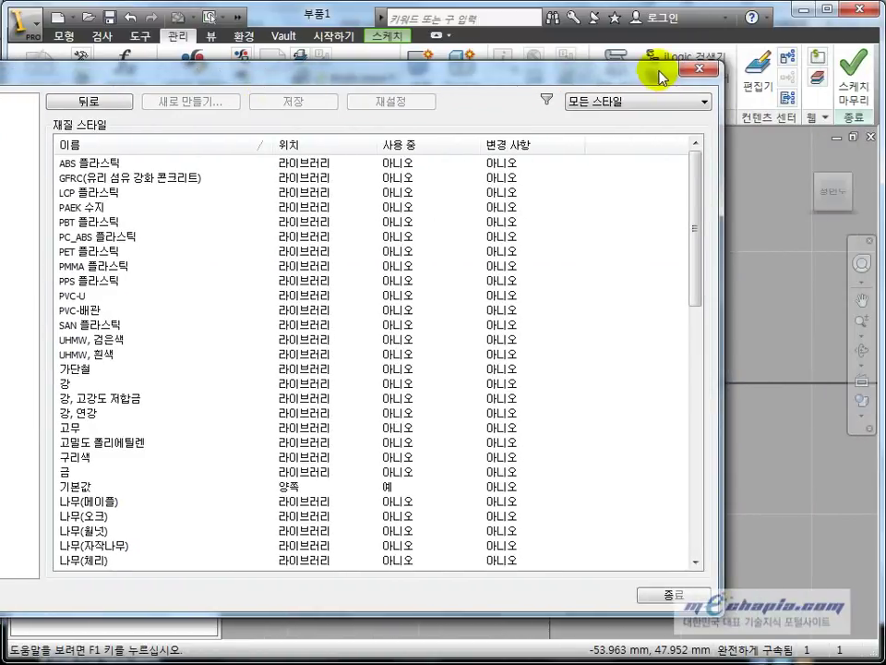
{"action": "left_click", "coordinate": [688, 72]}
{"action": "left_click", "coordinate": [59, 21]}
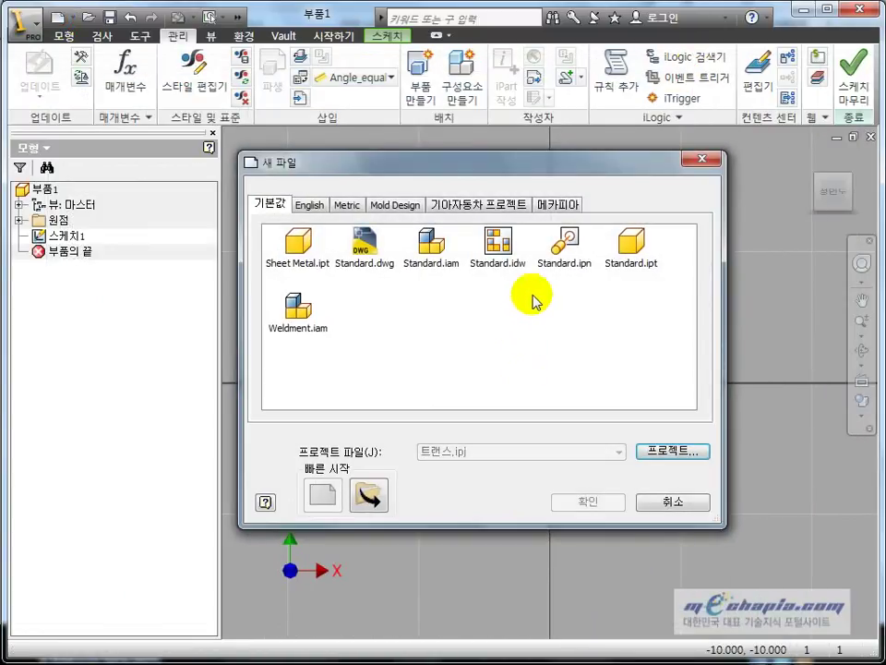
Step: Create drawing 도면2 on an empty ISO sheet, dismissing the template conversion warning
{"action": "double_click", "coordinate": [517, 291]}
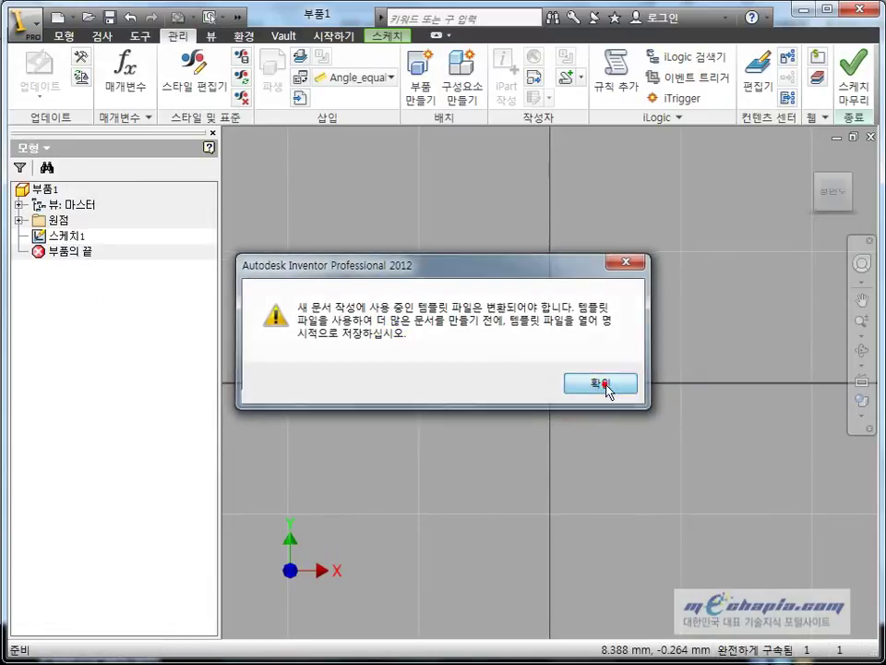
{"action": "left_click", "coordinate": [607, 384]}
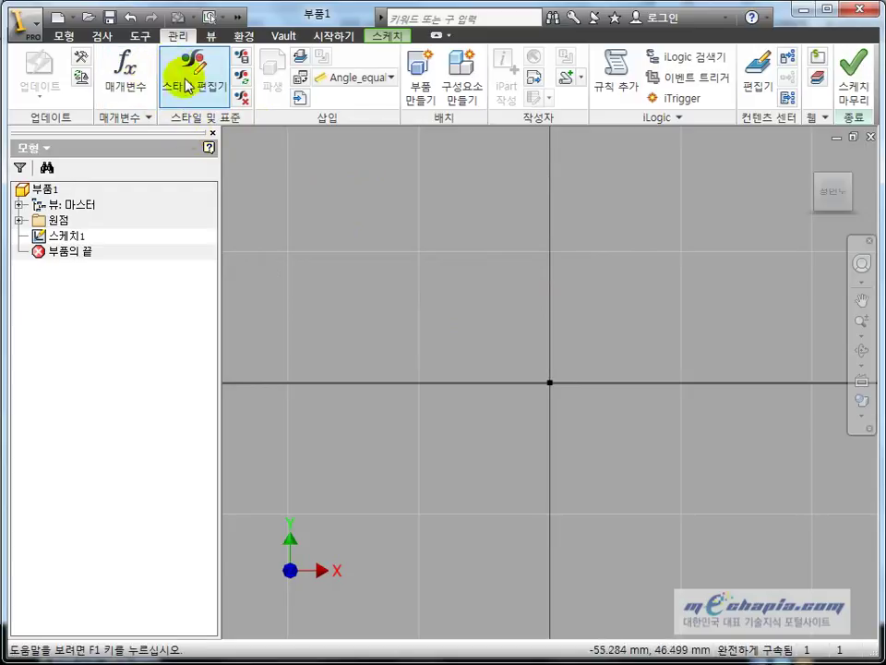
{"action": "left_click", "coordinate": [374, 297]}
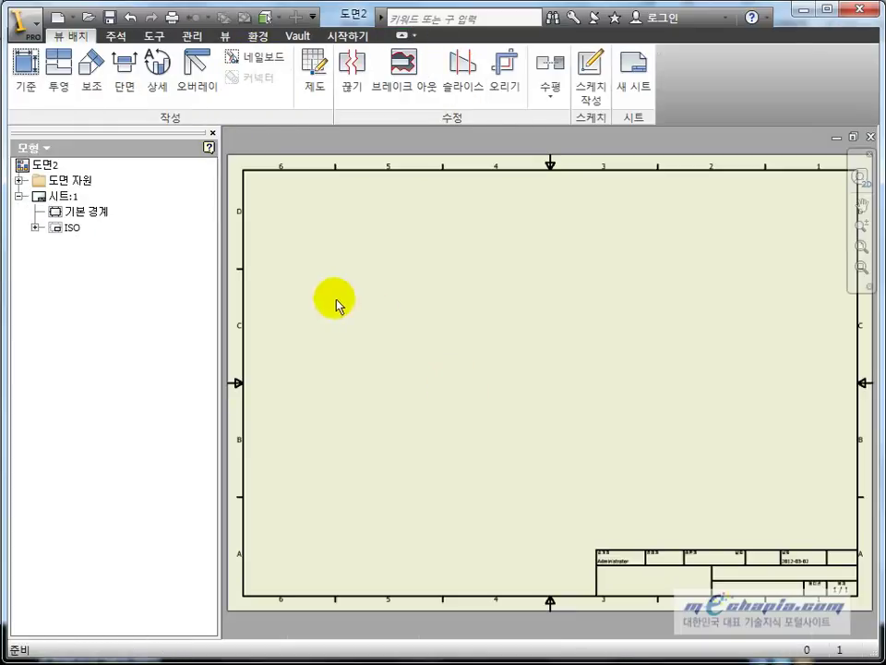
{"action": "left_click", "coordinate": [409, 354]}
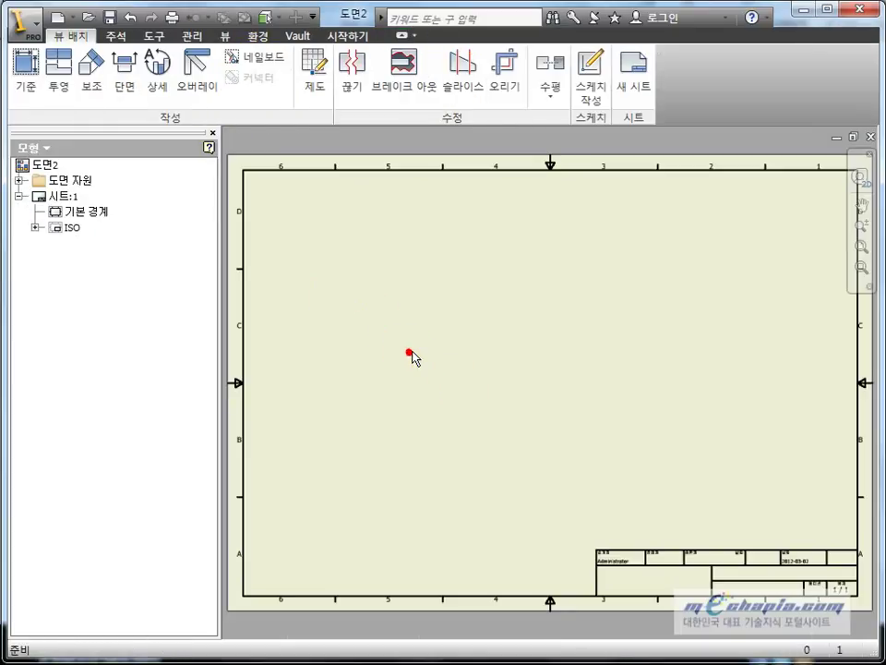
{"action": "left_click", "coordinate": [193, 36]}
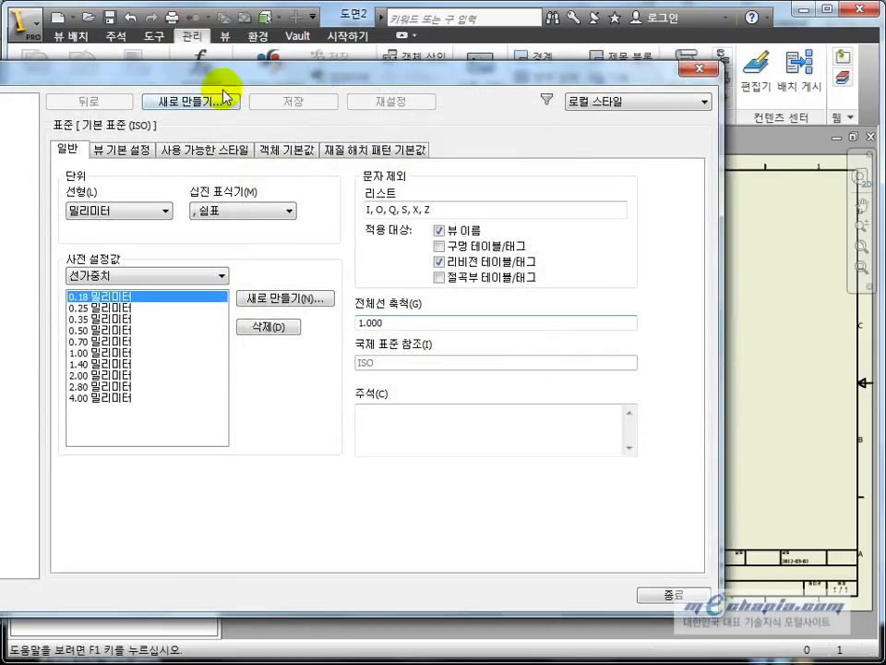
{"action": "left_click_drag", "start_coordinate": [222, 79], "coordinate": [505, 50]}
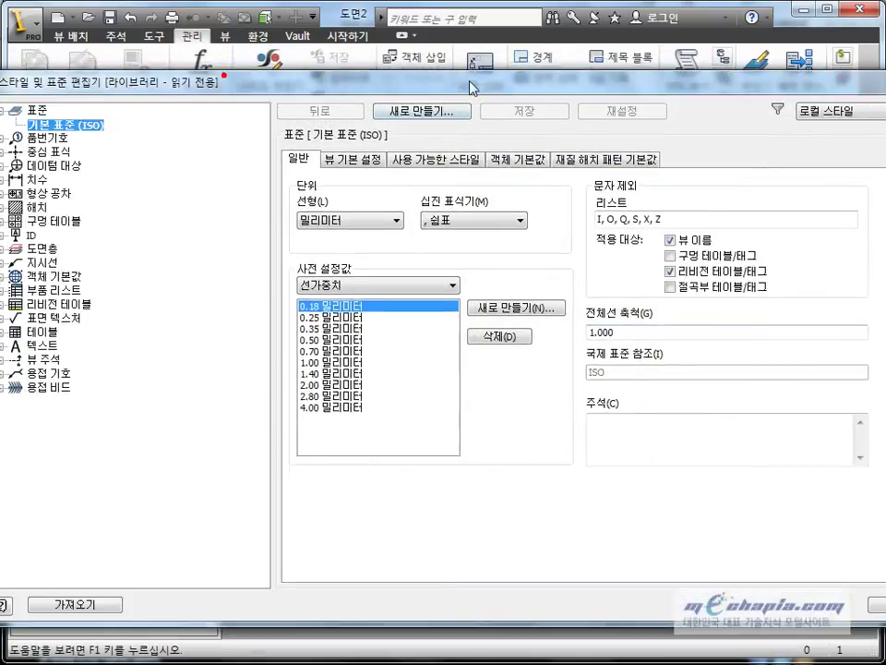
{"action": "left_click", "coordinate": [51, 72]}
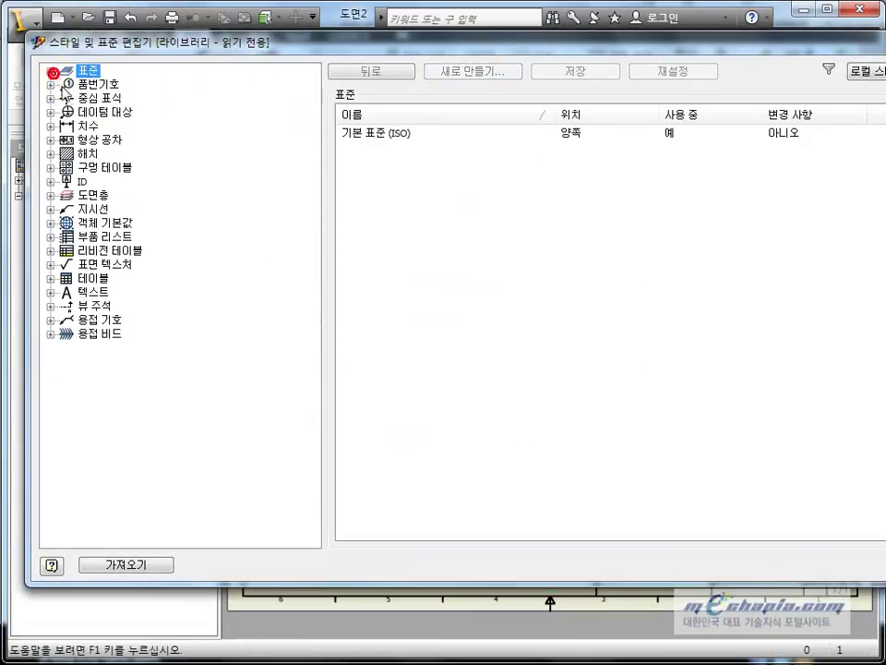
{"action": "left_click", "coordinate": [80, 84]}
{"action": "left_click", "coordinate": [91, 99]}
{"action": "left_click", "coordinate": [78, 111]}
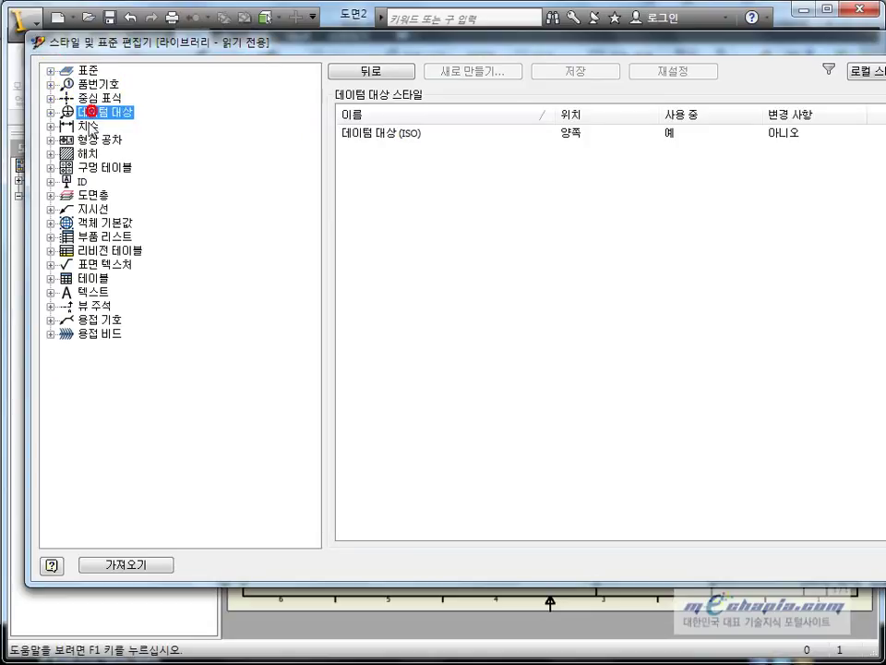
{"action": "left_click", "coordinate": [85, 126]}
{"action": "left_click", "coordinate": [83, 153]}
{"action": "left_click", "coordinate": [86, 167]}
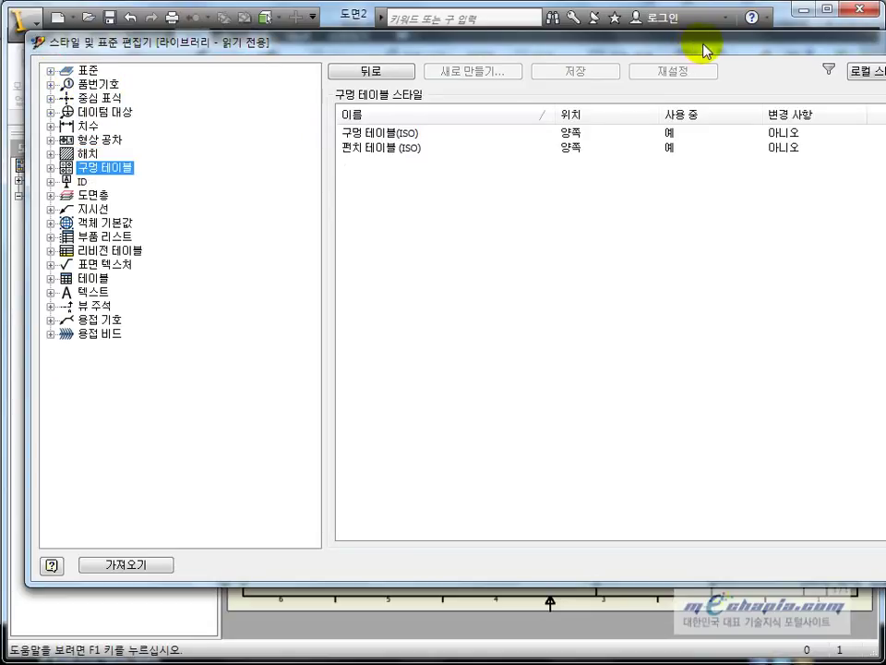
{"action": "left_click_drag", "start_coordinate": [704, 51], "coordinate": [516, 96]}
{"action": "left_click", "coordinate": [791, 86]}
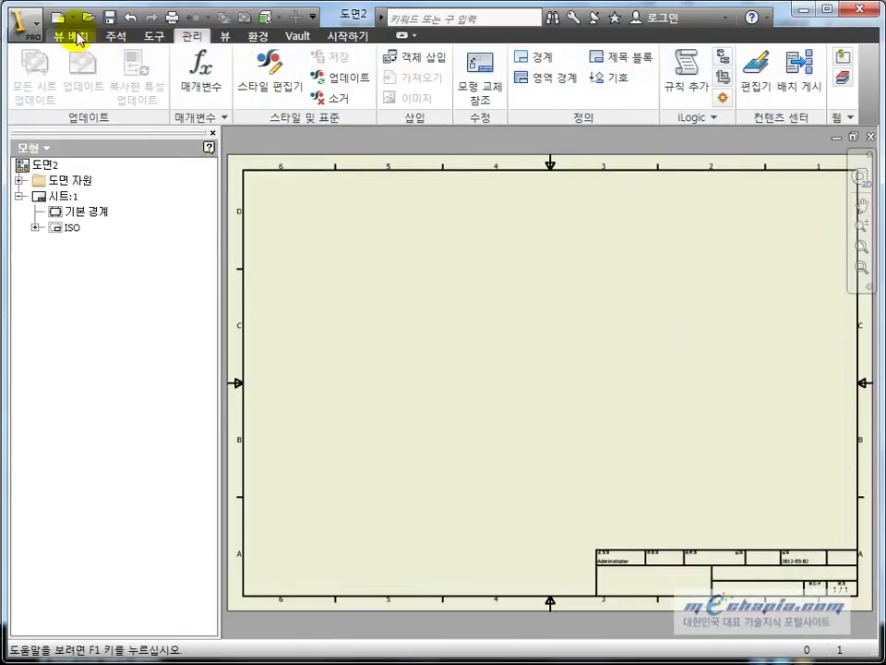
Step: Create part 부품2 from Standard.ipt and show the material styles in the Style and Standard Editor
{"action": "left_click", "coordinate": [58, 17]}
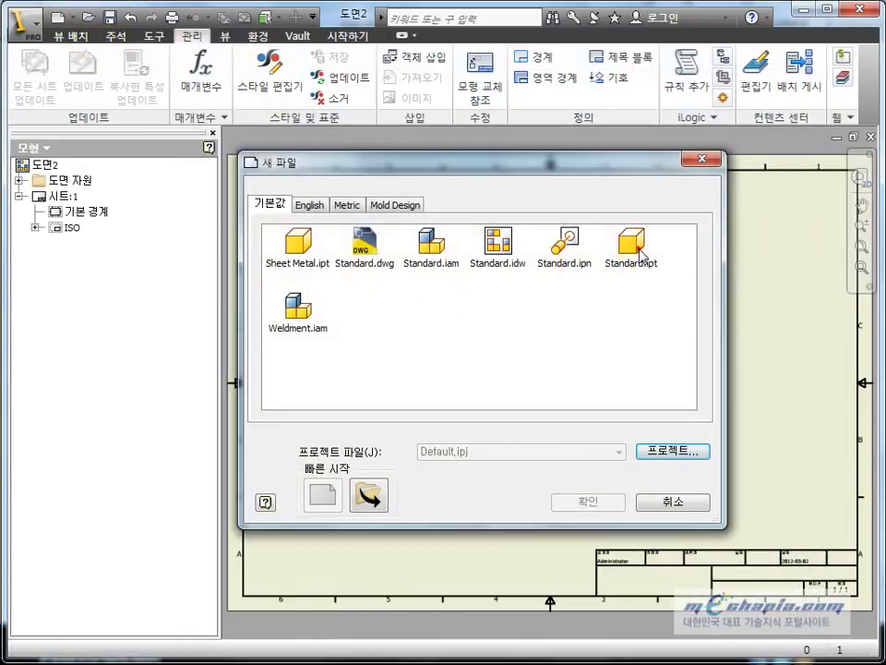
{"action": "double_click", "coordinate": [631, 245]}
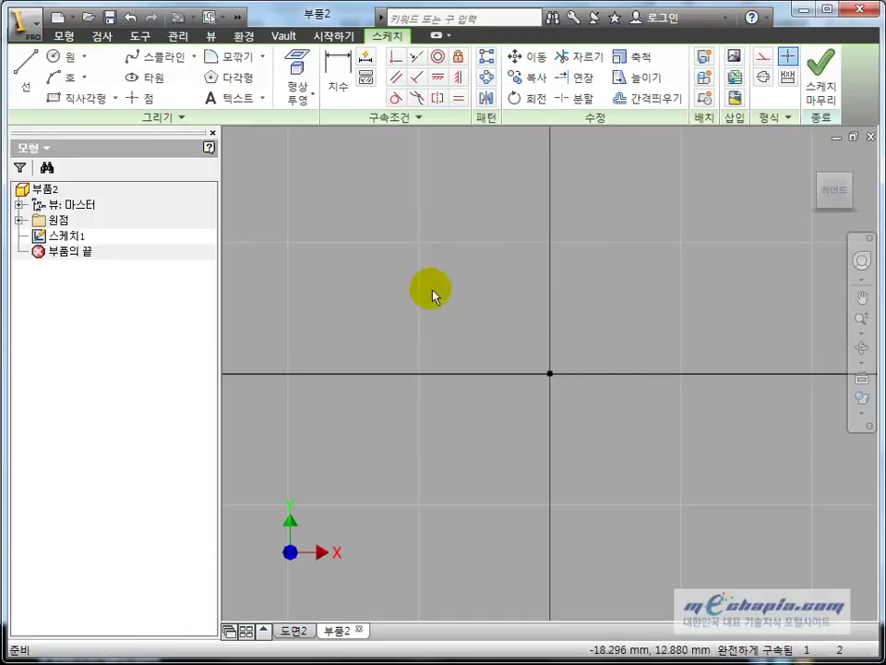
{"action": "left_click", "coordinate": [179, 36]}
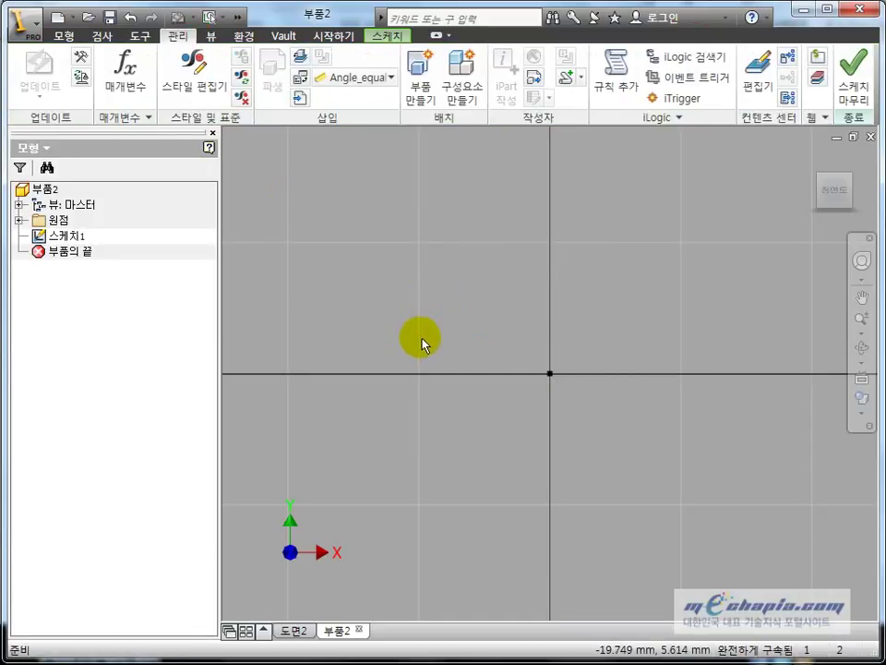
{"action": "left_click", "coordinate": [193, 67]}
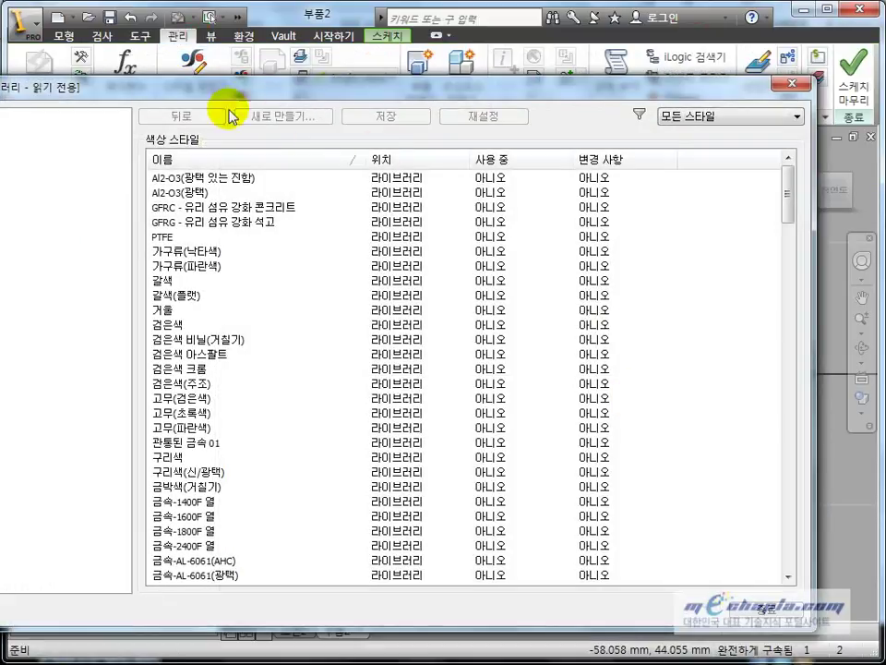
{"action": "left_click_drag", "start_coordinate": [88, 97], "coordinate": [383, 69]}
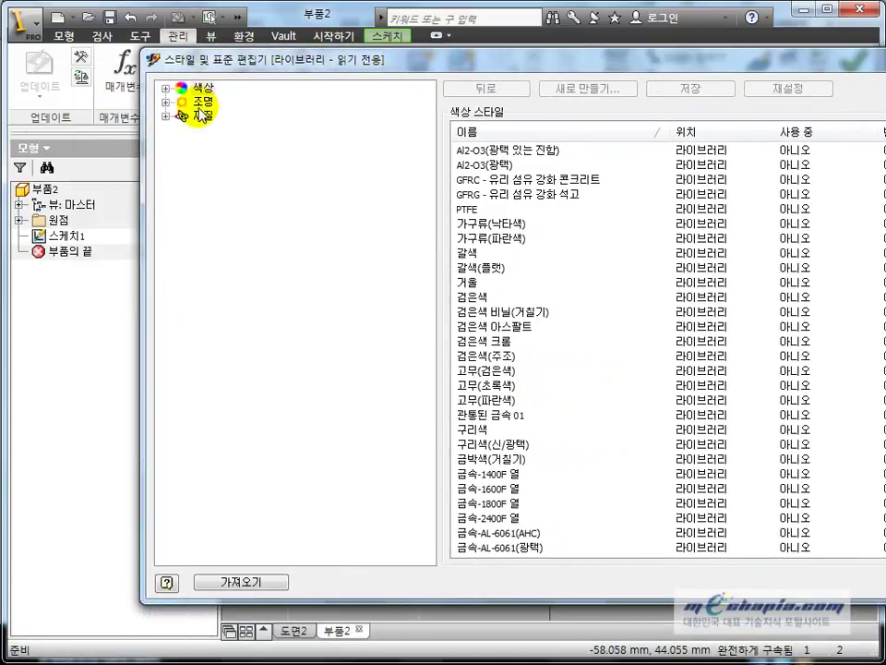
{"action": "left_click", "coordinate": [201, 116]}
Step: Expand the materials and review the PET, PMMA and PPS plastic properties
{"action": "left_click", "coordinate": [165, 116]}
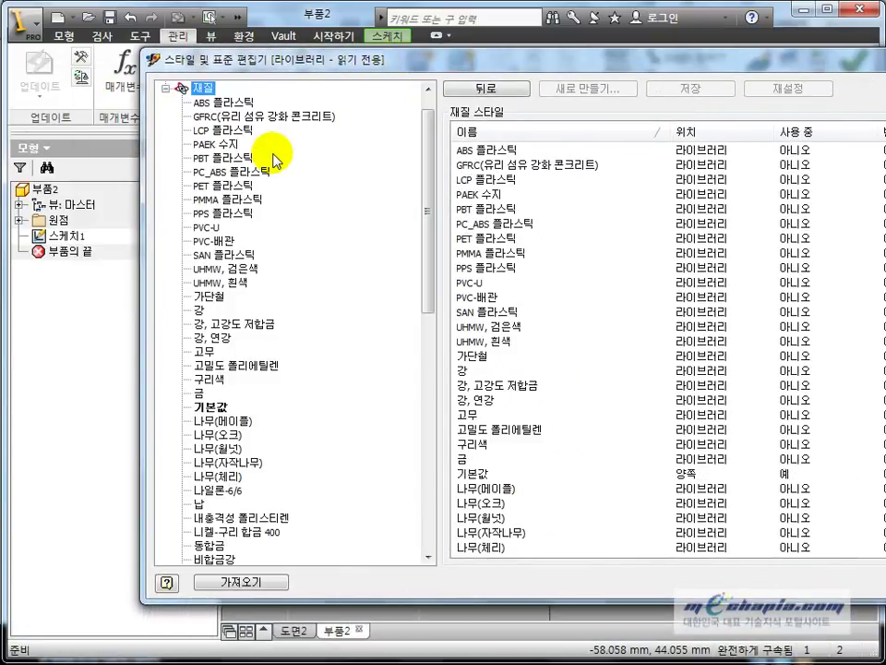
{"action": "mouse_move", "coordinate": [430, 124]}
{"action": "left_mouse_down"}
{"action": "mouse_move", "coordinate": [416, 192]}
{"action": "mouse_move", "coordinate": [429, 144]}
{"action": "mouse_move", "coordinate": [432, 390]}
{"action": "mouse_move", "coordinate": [405, 93]}
{"action": "left_mouse_up"}
{"action": "left_click", "coordinate": [259, 213]}
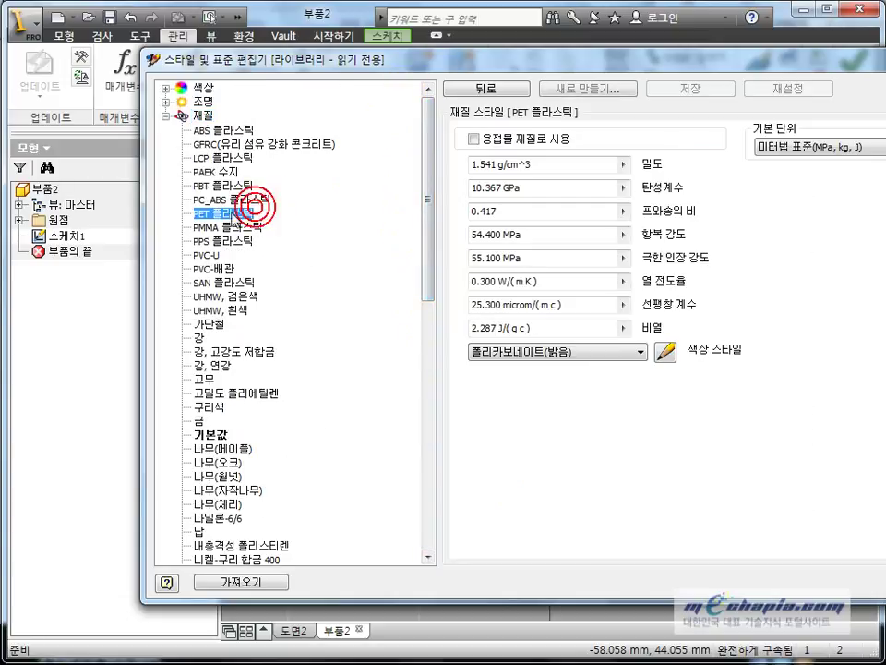
{"action": "left_click", "coordinate": [221, 227]}
{"action": "left_click", "coordinate": [206, 241]}
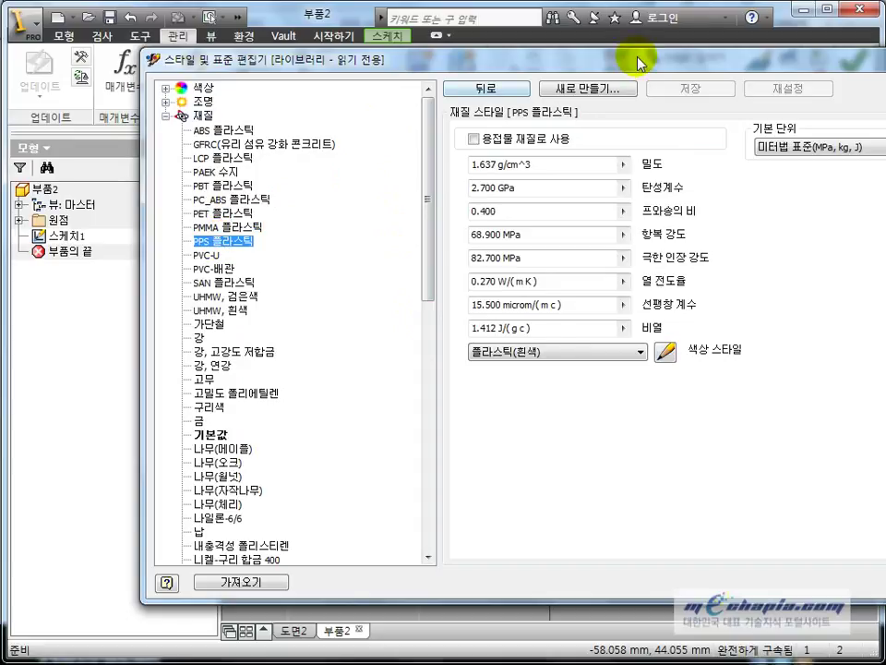
{"action": "left_click_drag", "start_coordinate": [636, 65], "coordinate": [573, 58]}
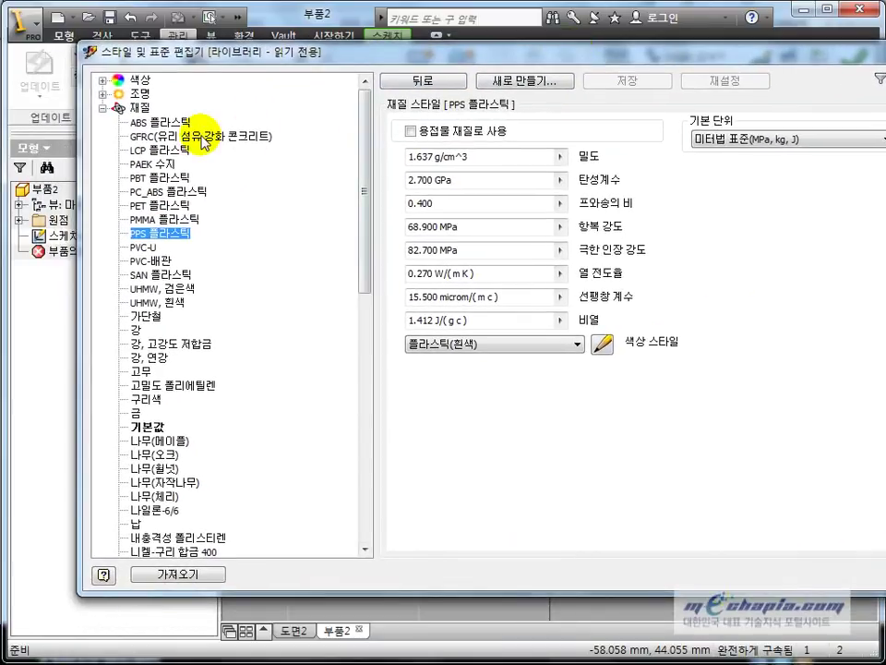
Step: Review the GFRC, LCP and ABS materials, collapse the 재질 list and close the editor
{"action": "left_click", "coordinate": [178, 135]}
{"action": "left_click", "coordinate": [172, 146]}
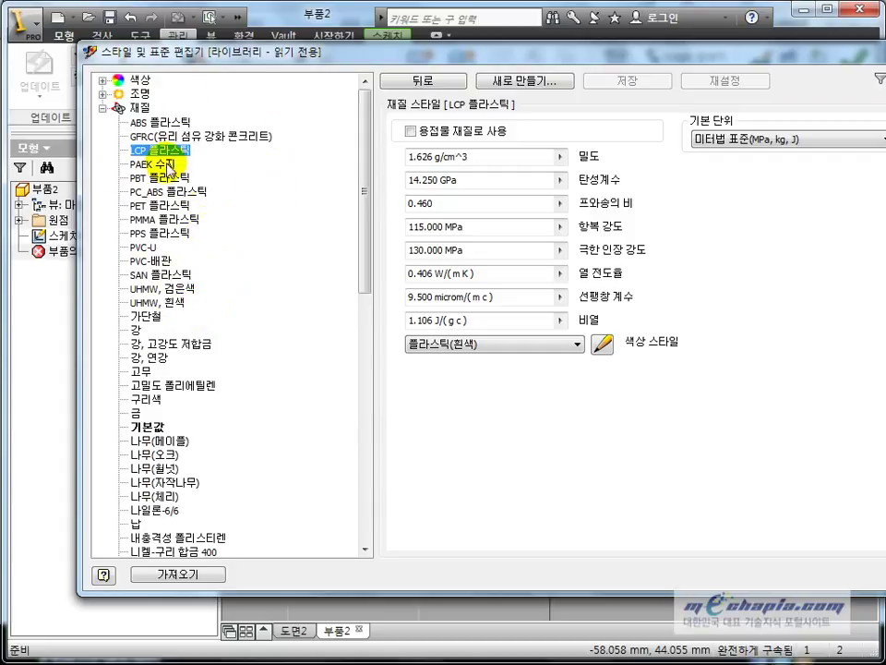
{"action": "left_click", "coordinate": [152, 136]}
{"action": "left_click", "coordinate": [148, 121]}
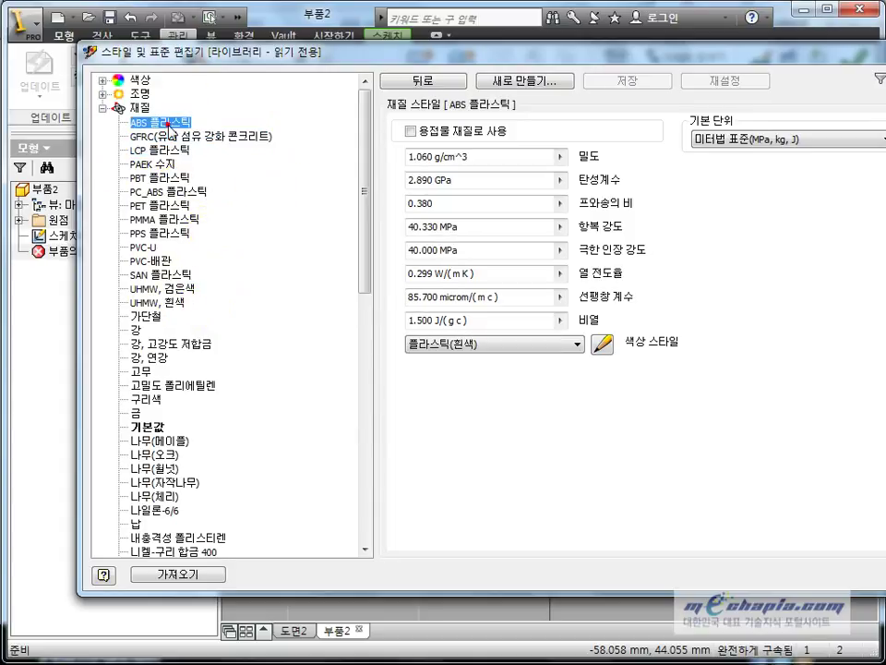
{"action": "left_click", "coordinate": [100, 108]}
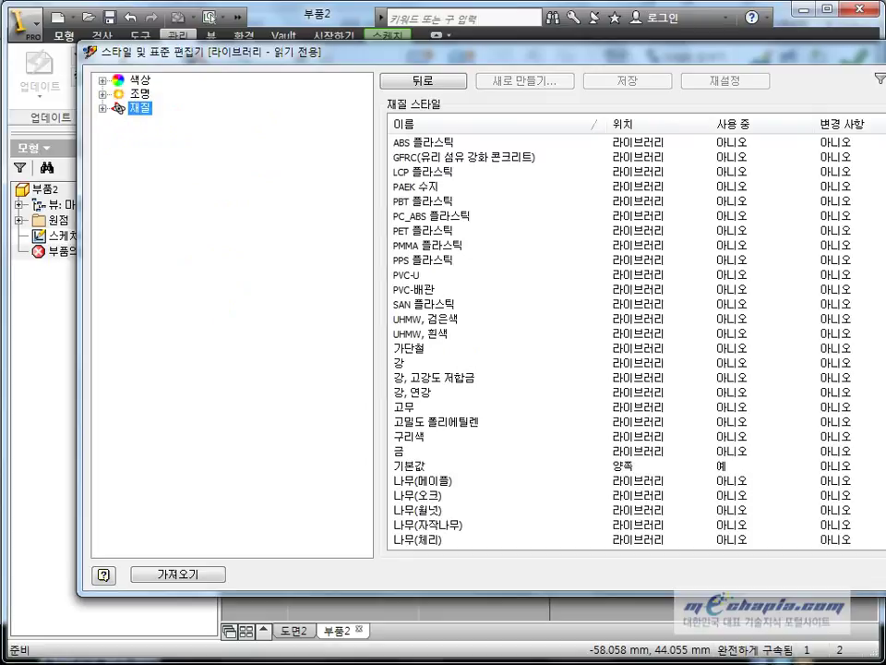
{"action": "mouse_move", "coordinate": [885, 58]}
{"action": "left_mouse_down"}
{"action": "mouse_move", "coordinate": [837, 80]}
{"action": "mouse_move", "coordinate": [694, 92]}
{"action": "left_mouse_up"}
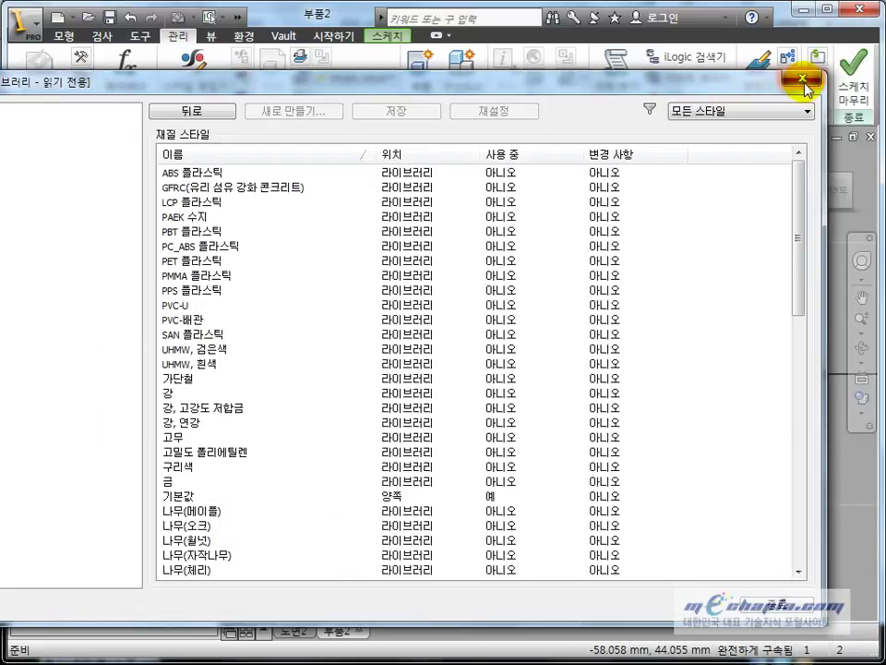
{"action": "left_click", "coordinate": [804, 84]}
{"action": "left_click", "coordinate": [625, 259]}
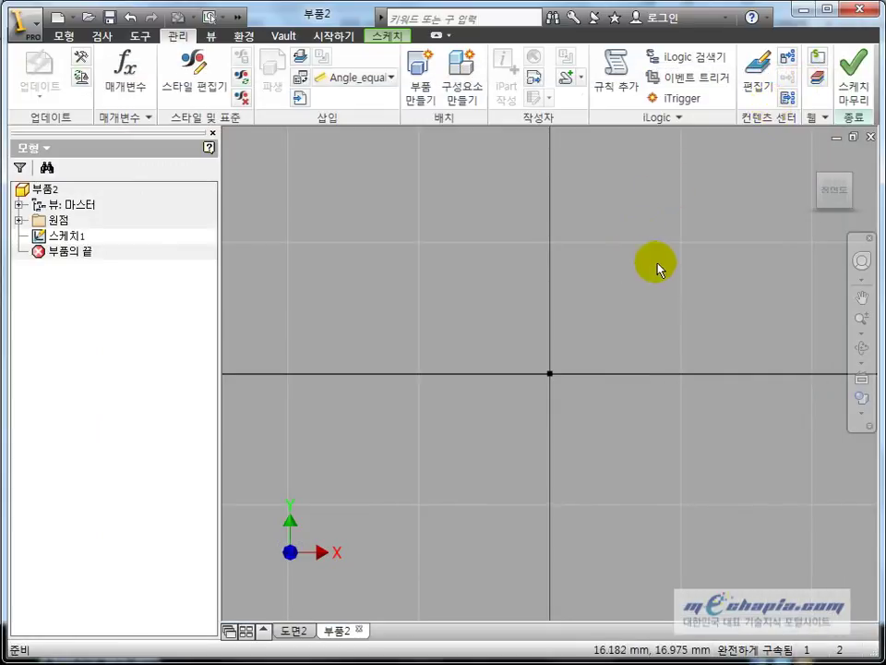
Step: Finish the sketch, close 부품2 and 도면2, and open the Projects list
{"action": "left_click", "coordinate": [855, 92]}
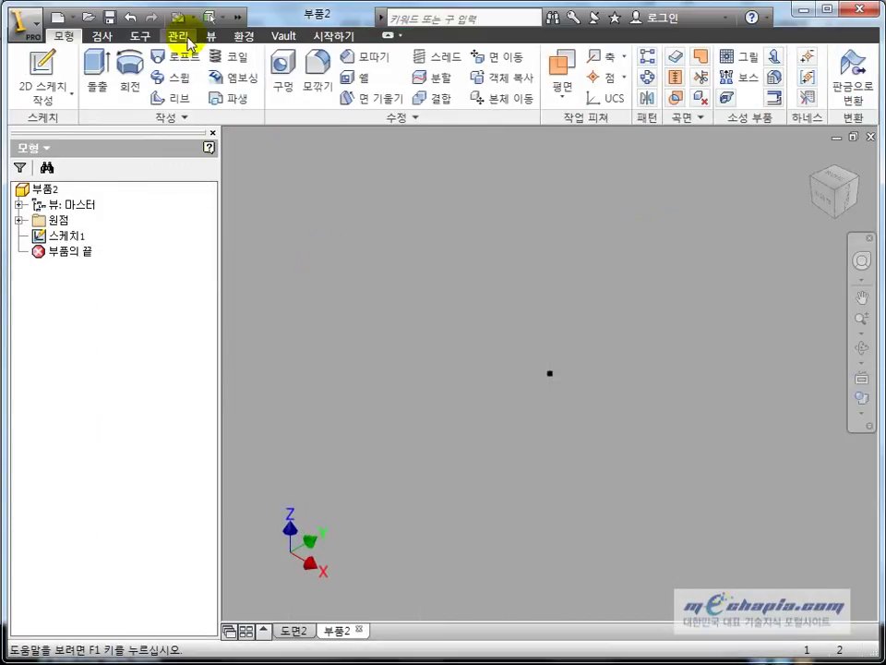
{"action": "left_click", "coordinate": [187, 39]}
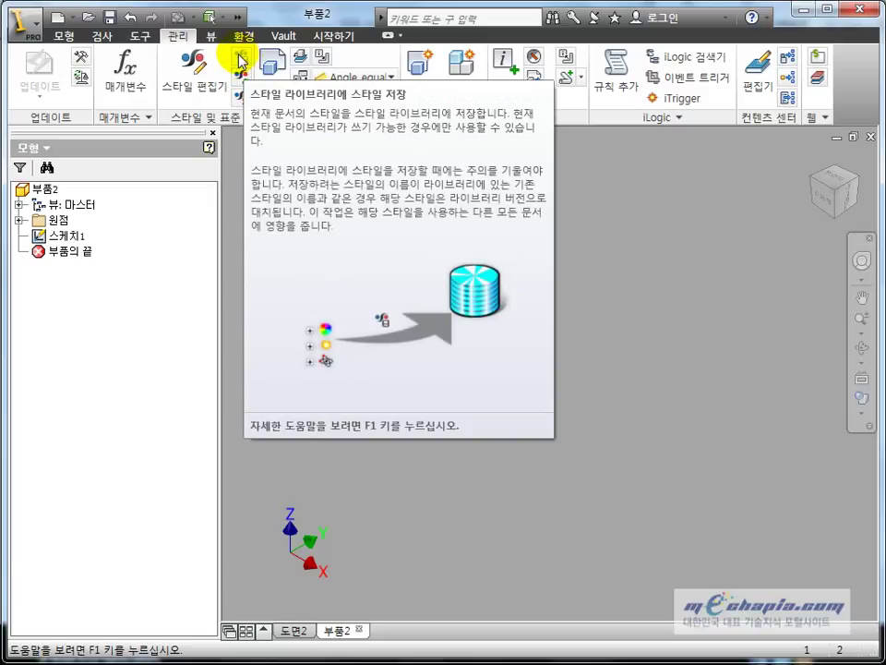
{"action": "left_click", "coordinate": [870, 138]}
{"action": "left_click", "coordinate": [871, 138]}
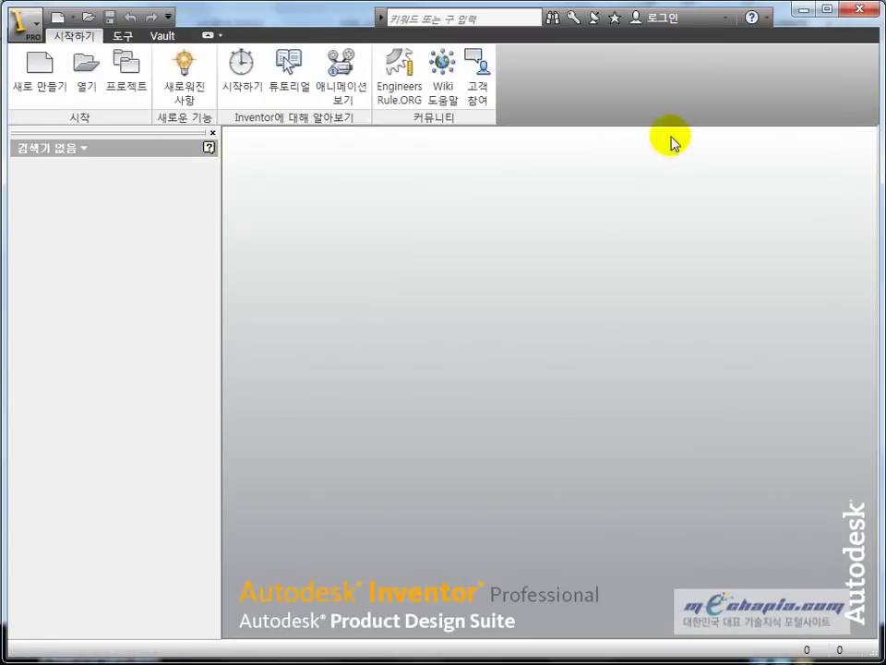
{"action": "left_click", "coordinate": [125, 76]}
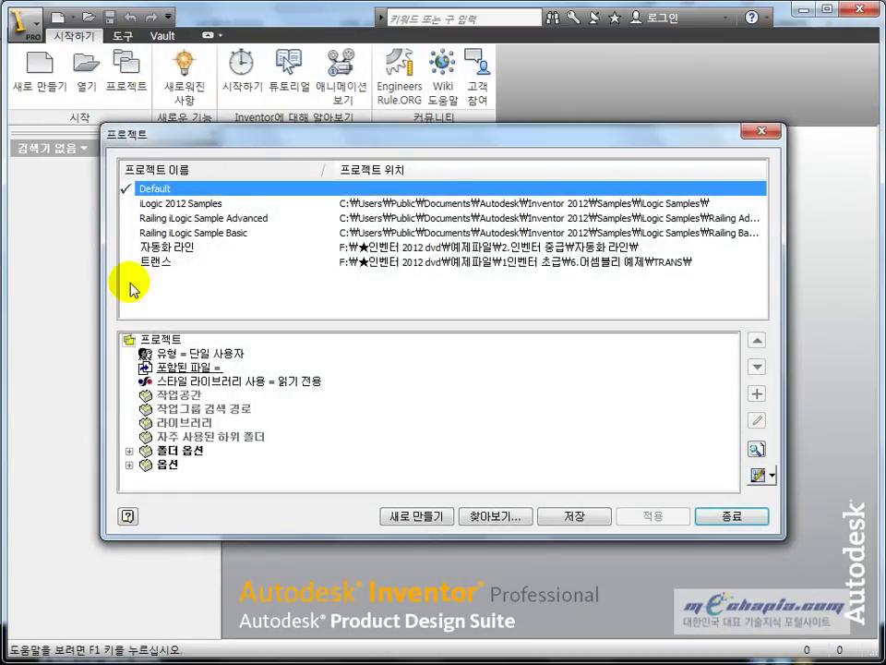
Step: Activate the 자동화 라인 project, confirming its read-write style library
{"action": "double_click", "coordinate": [181, 248]}
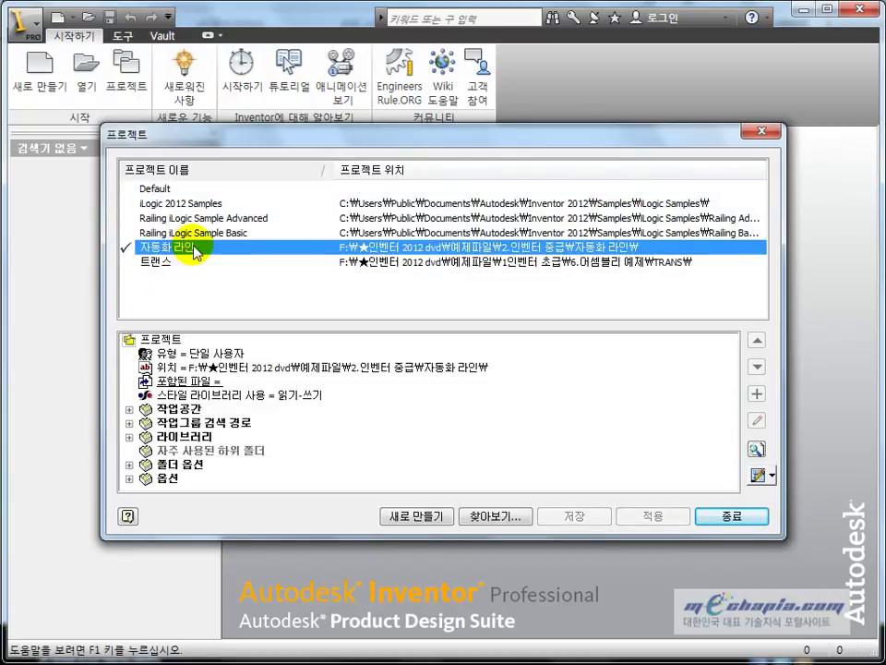
{"action": "left_click", "coordinate": [171, 394]}
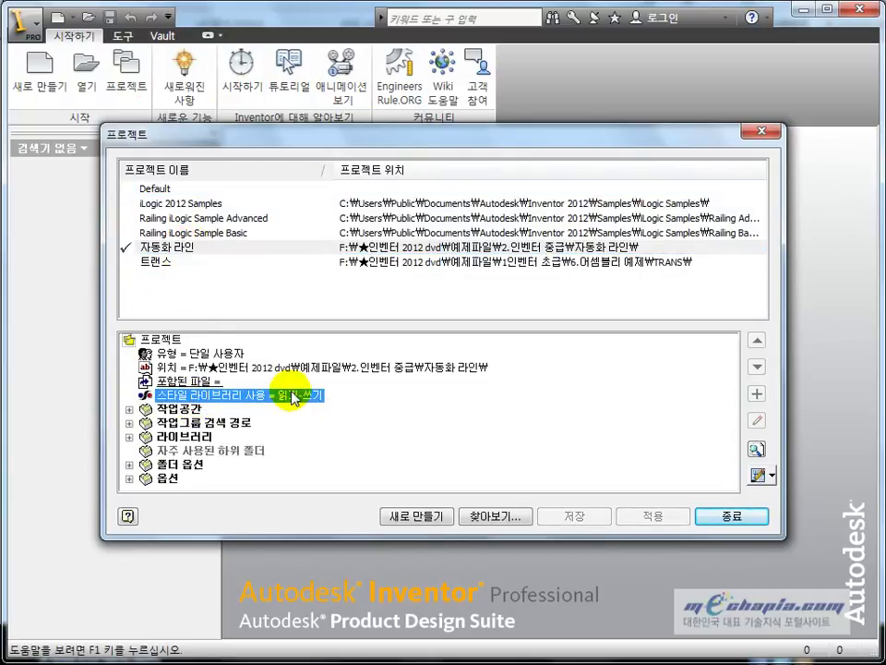
{"action": "left_click", "coordinate": [753, 519]}
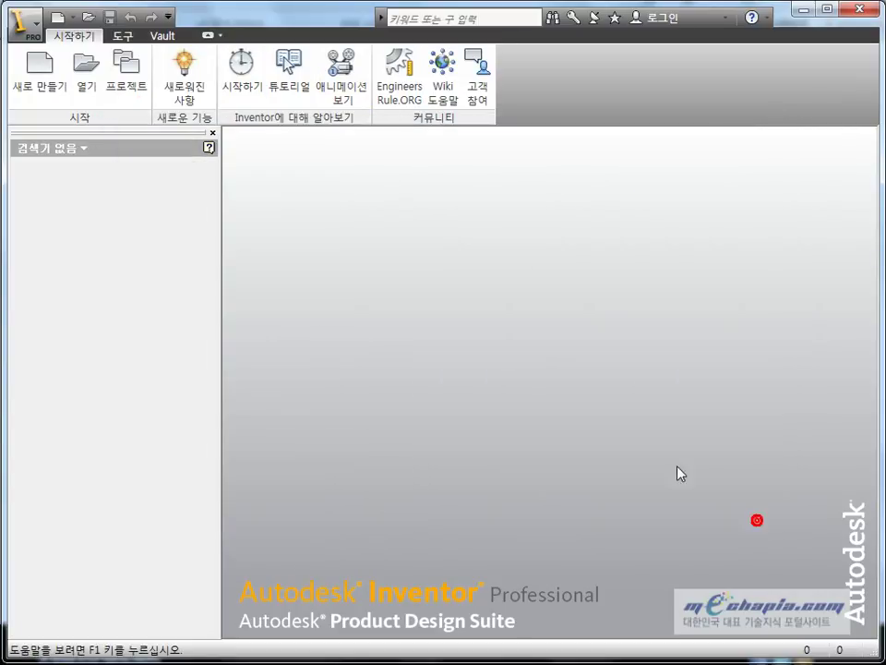
Step: Create part 부품3 from Standard.ipt and finish its initial sketch
{"action": "left_click", "coordinate": [41, 98]}
{"action": "left_click", "coordinate": [625, 263]}
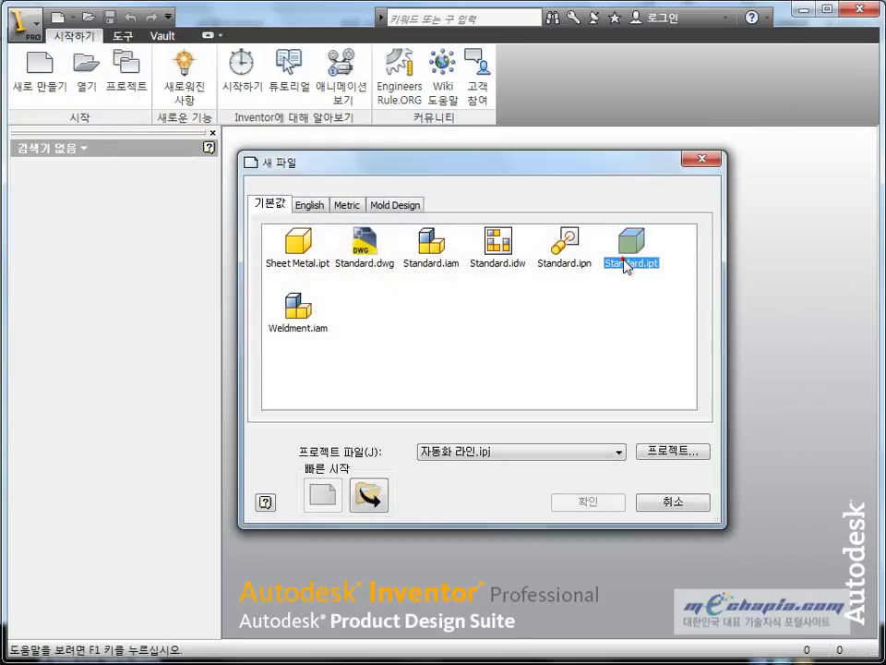
{"action": "double_click", "coordinate": [625, 264]}
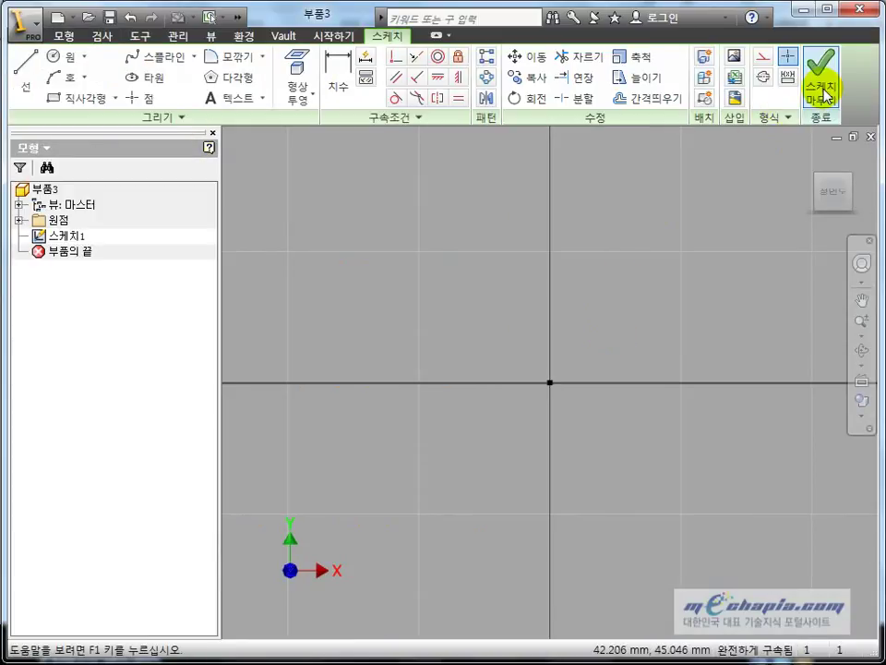
{"action": "left_click", "coordinate": [823, 91]}
{"action": "left_click", "coordinate": [174, 39]}
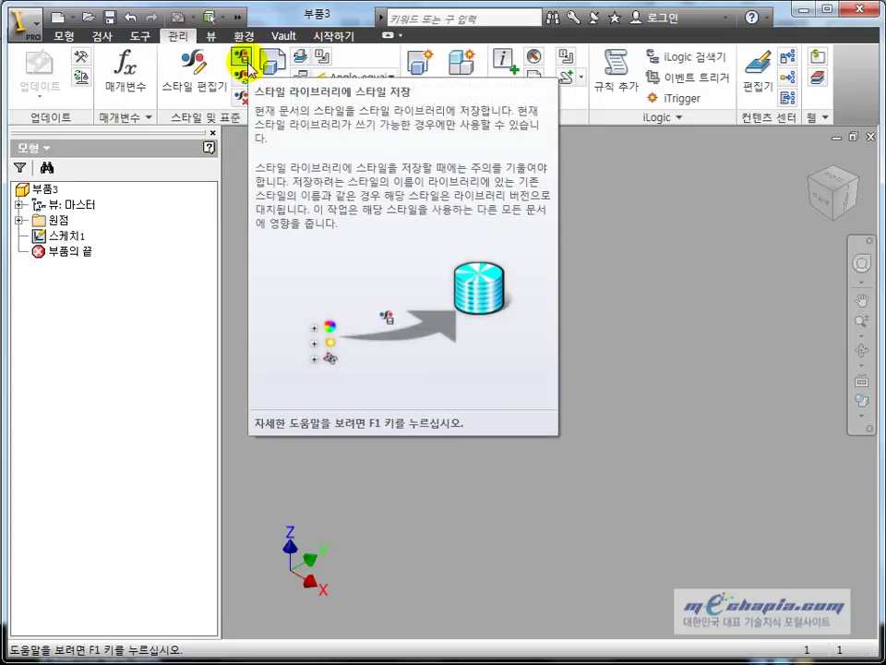
Step: Browse the ABS, GFRC, PPS and 강 material properties in the Style and Standard Editor
{"action": "left_click", "coordinate": [196, 81]}
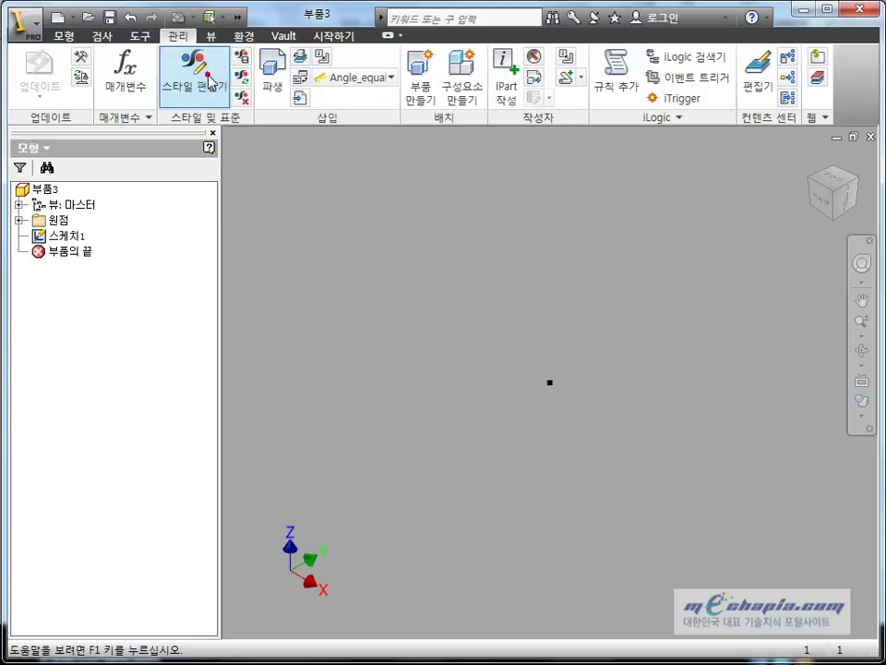
{"action": "left_click_drag", "start_coordinate": [64, 88], "coordinate": [360, 59]}
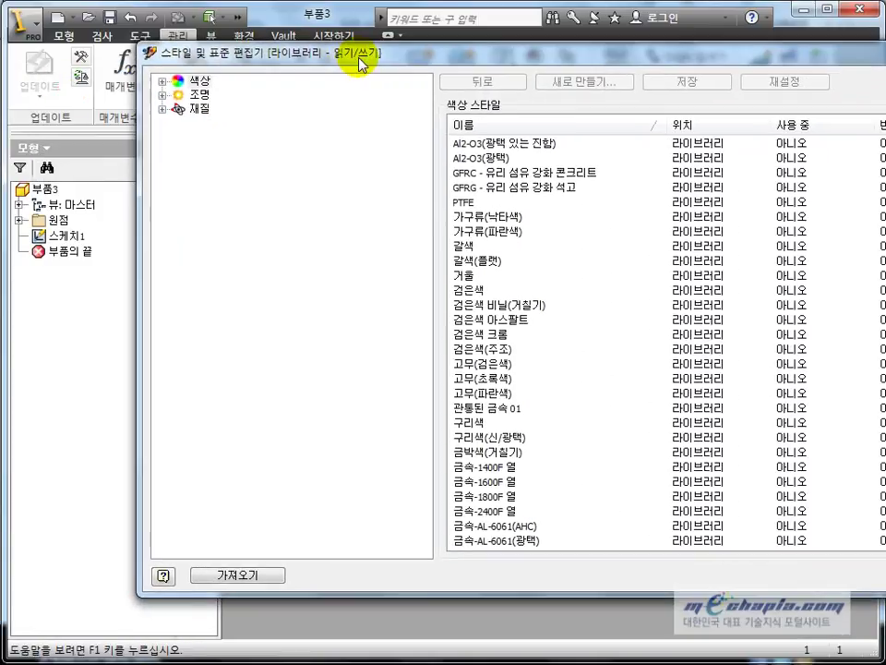
{"action": "left_click", "coordinate": [163, 108]}
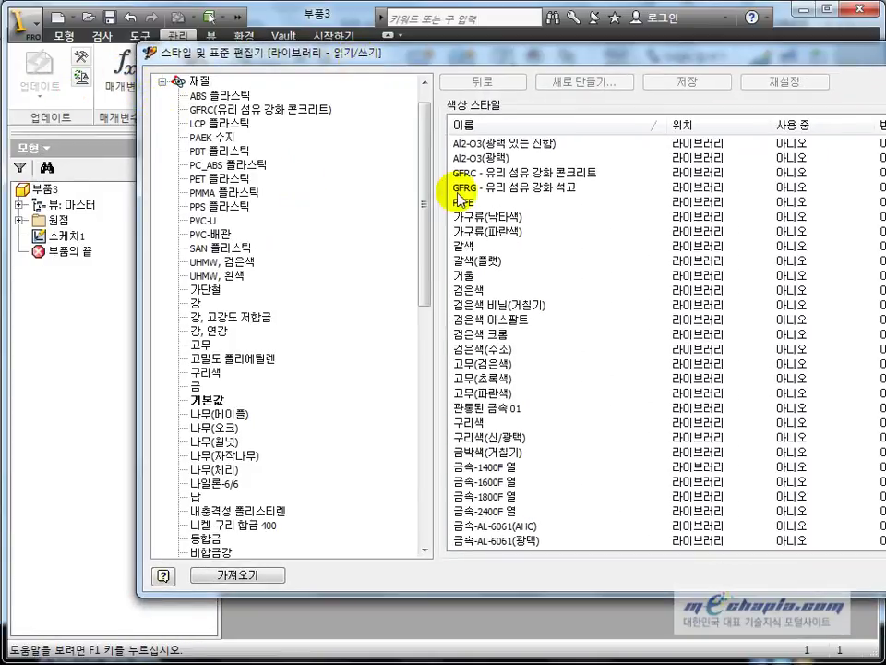
{"action": "left_click_drag", "start_coordinate": [422, 201], "coordinate": [423, 190]}
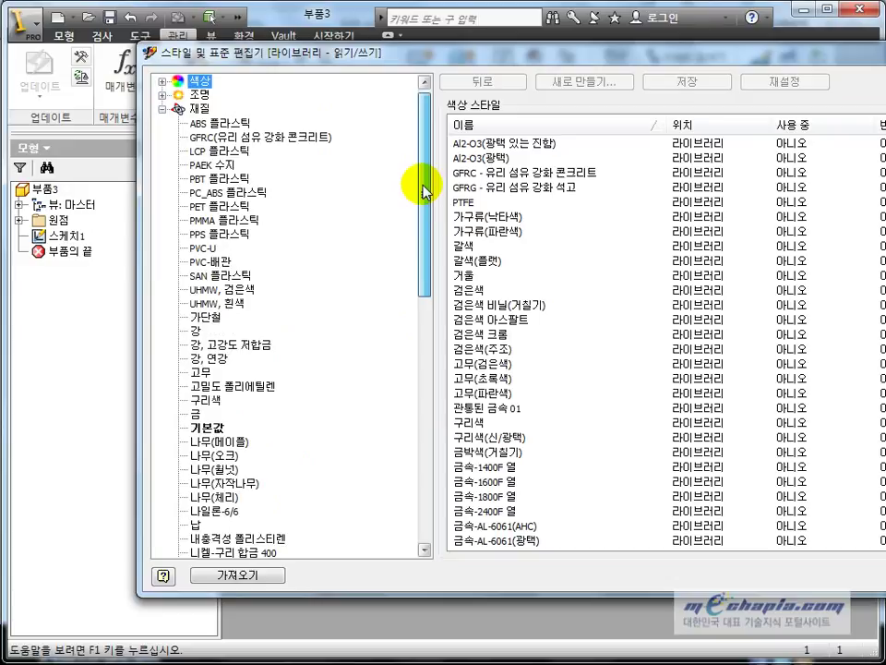
{"action": "scroll", "coordinate": [424, 191], "scroll_direction": "down", "scroll_amount": 1}
{"action": "scroll", "coordinate": [422, 189], "scroll_direction": "down", "scroll_amount": 1}
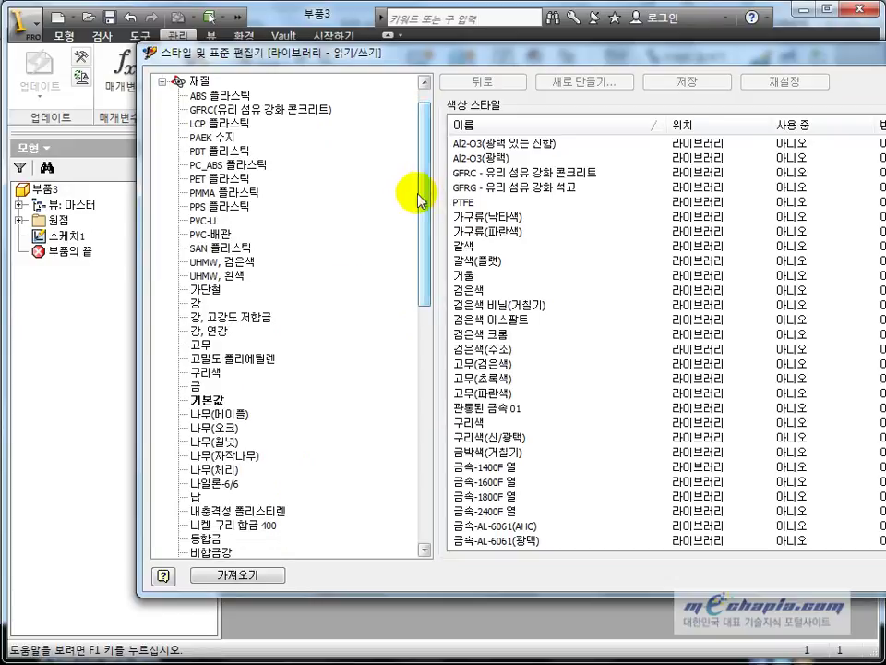
{"action": "left_click", "coordinate": [195, 303]}
{"action": "left_click", "coordinate": [241, 95]}
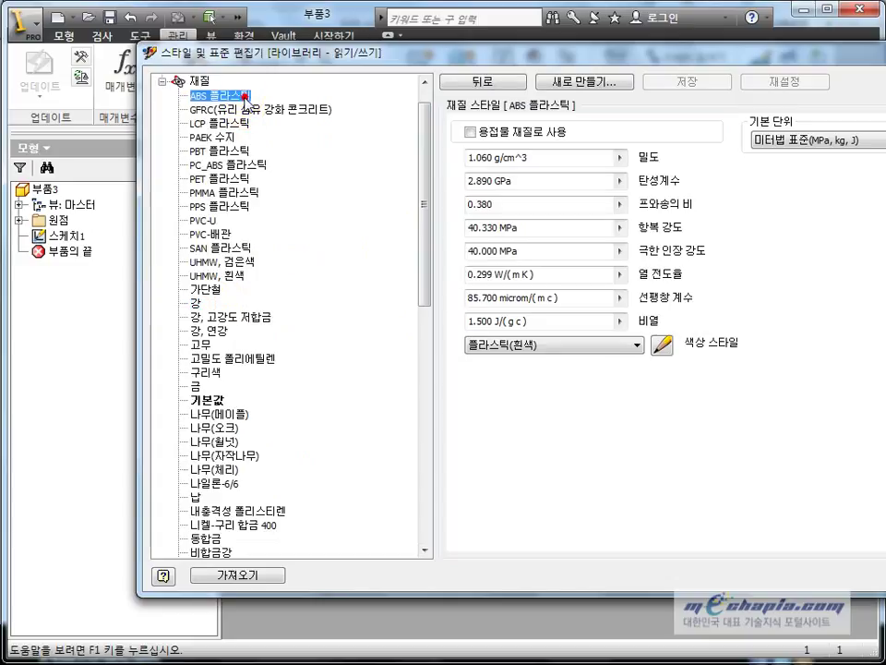
{"action": "left_click", "coordinate": [238, 110]}
{"action": "left_click", "coordinate": [208, 206]}
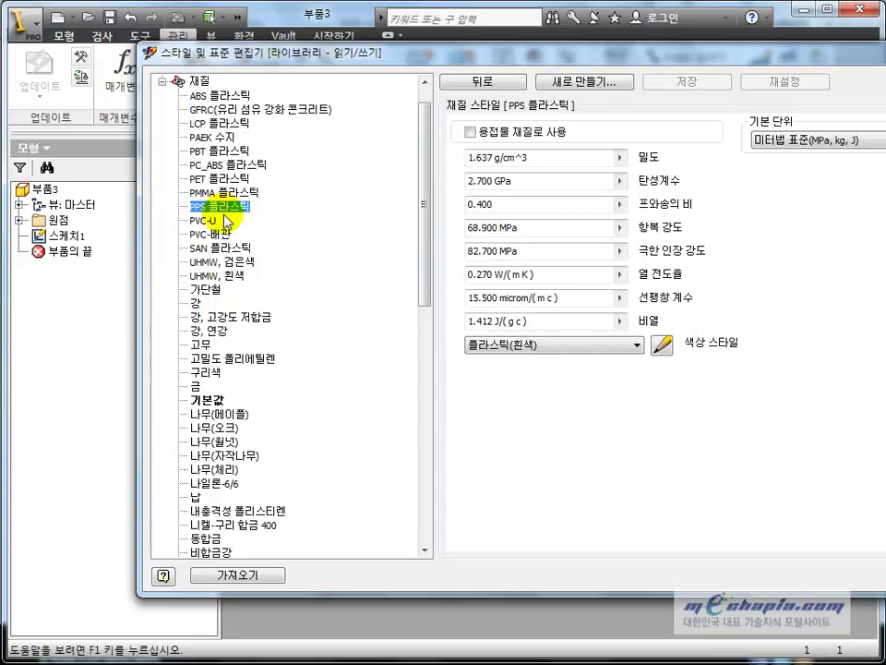
{"action": "left_click", "coordinate": [196, 304]}
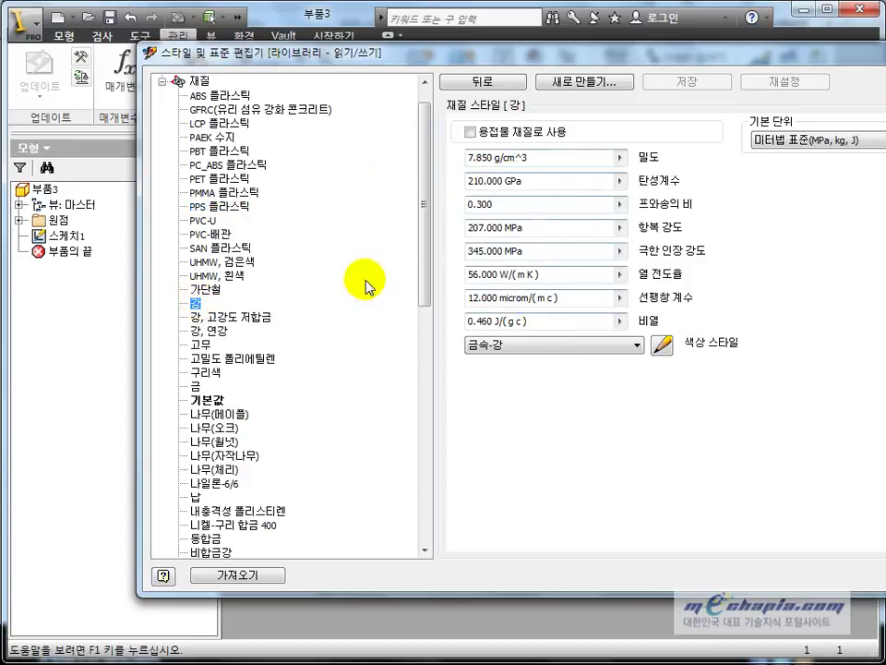
Step: Create material style SS41 from 강 (steel) and set it Active
{"action": "right_click", "coordinate": [194, 305]}
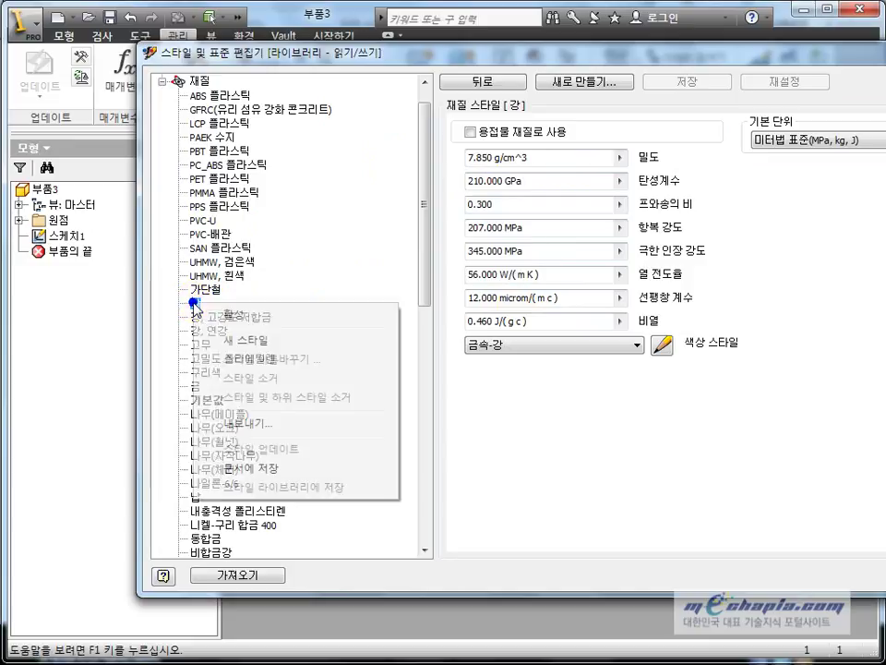
{"action": "left_click", "coordinate": [307, 348]}
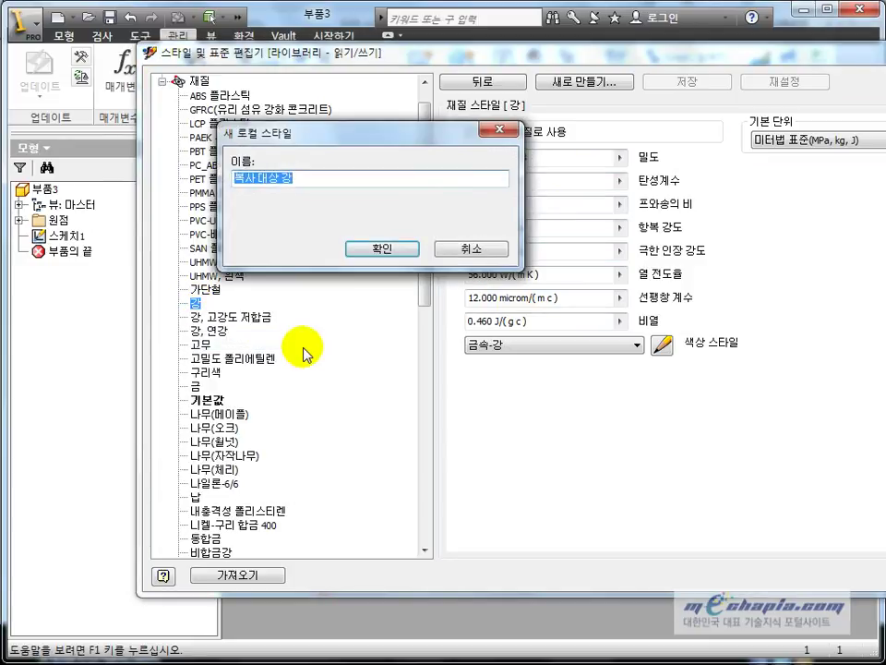
{"action": "type", "text": "ss"}
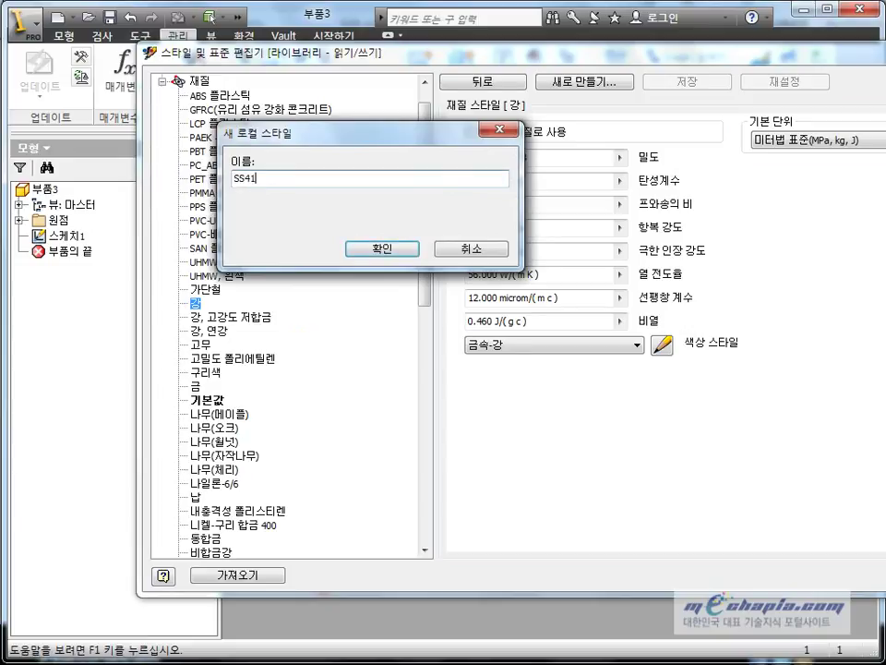
{"action": "key", "text": "Return"}
{"action": "scroll", "coordinate": [404, 201], "scroll_direction": "up", "scroll_amount": 3}
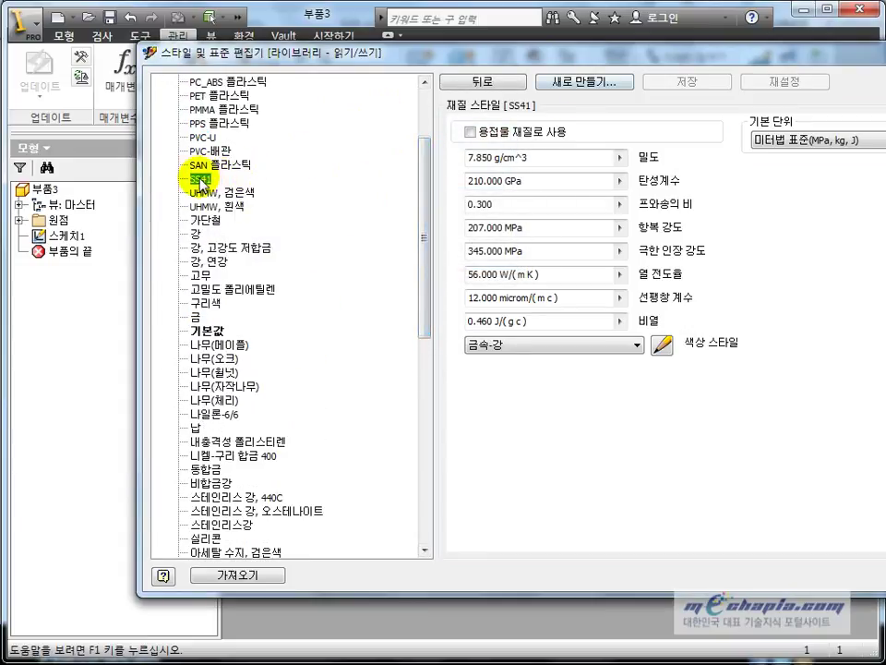
{"action": "right_click", "coordinate": [200, 179]}
{"action": "left_click", "coordinate": [220, 191]}
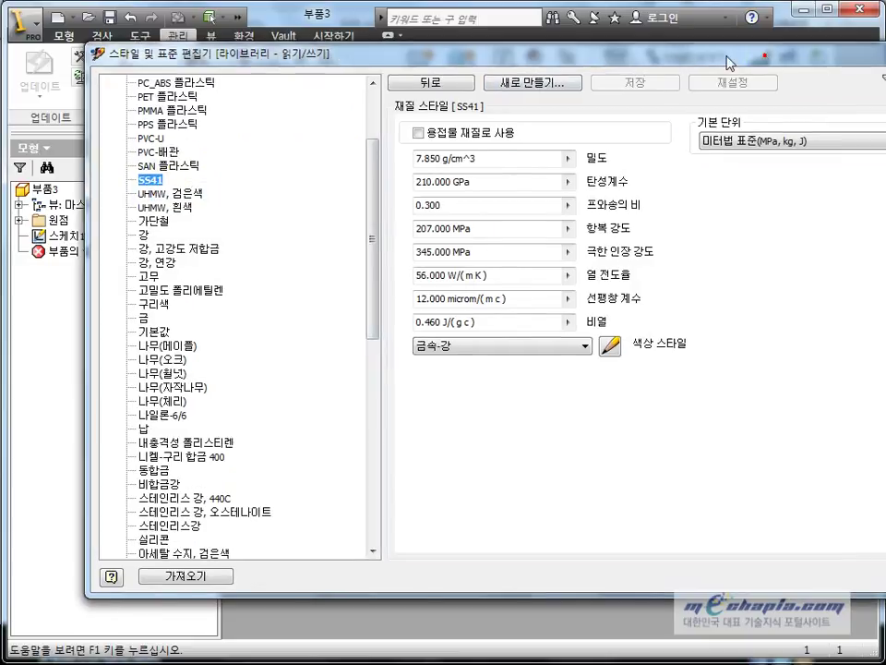
{"action": "left_click_drag", "start_coordinate": [759, 43], "coordinate": [491, 1]}
{"action": "left_click", "coordinate": [778, 533]}
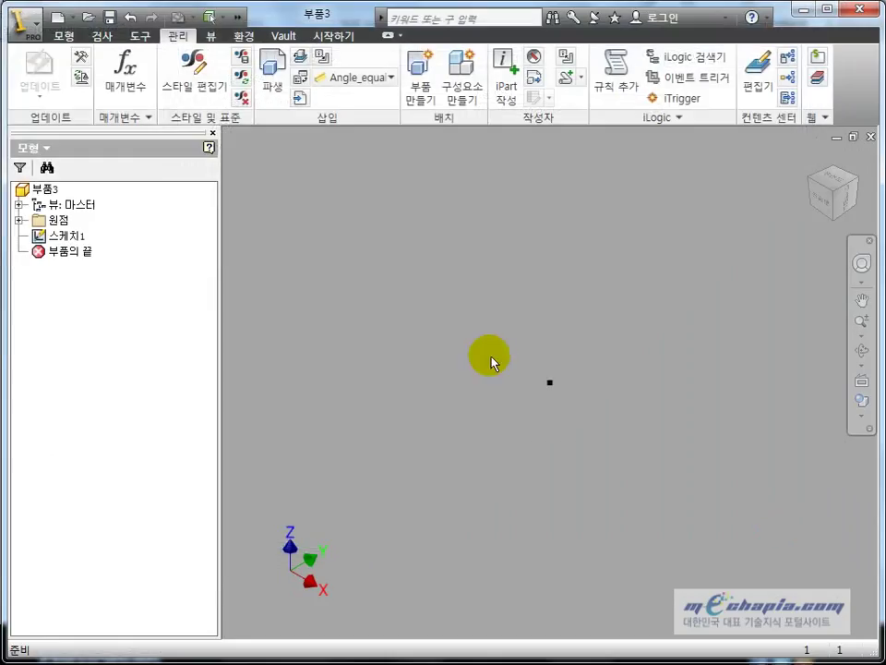
{"action": "left_click", "coordinate": [240, 63]}
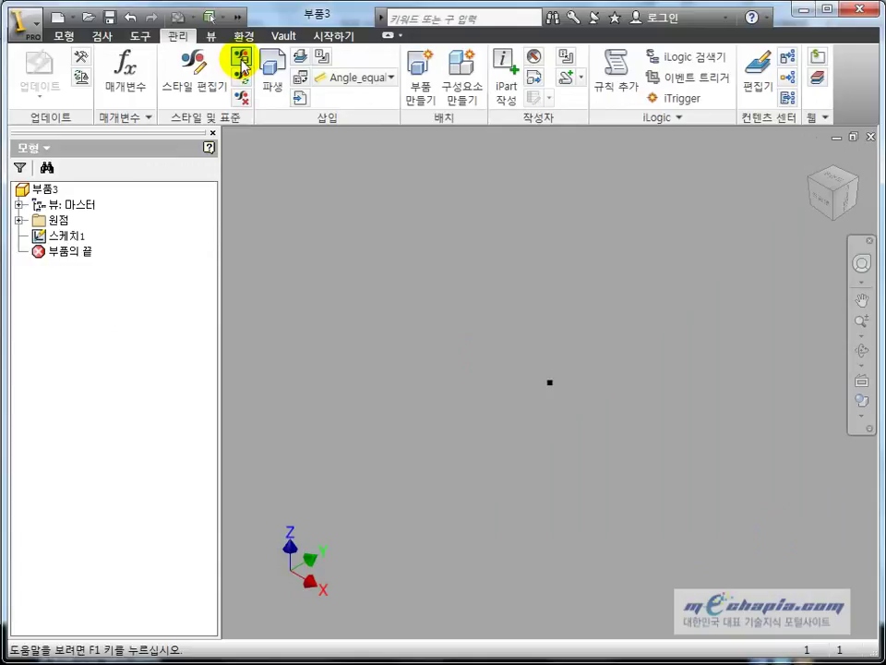
{"action": "left_click", "coordinate": [242, 61]}
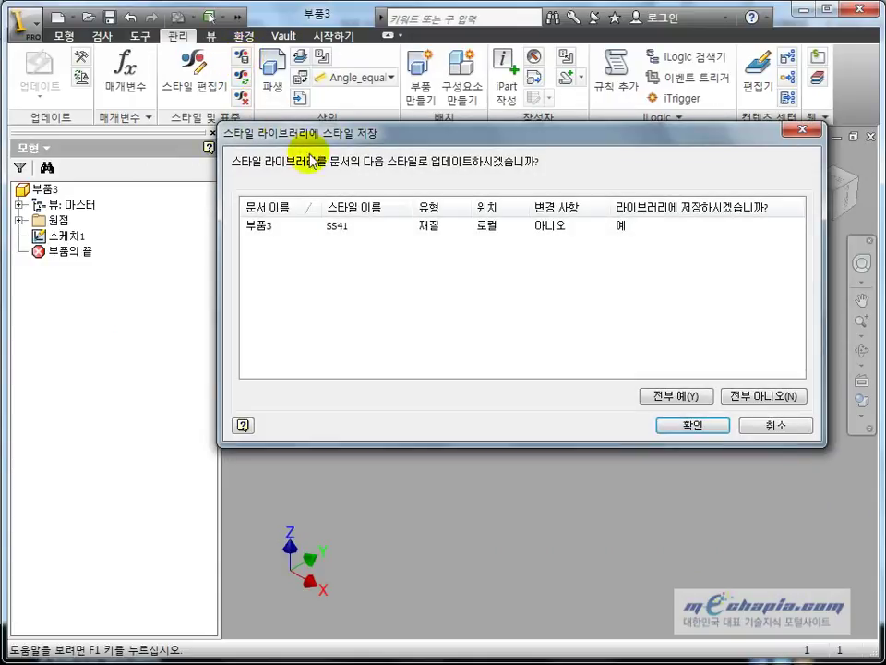
{"action": "left_click_drag", "start_coordinate": [304, 133], "coordinate": [246, 112]}
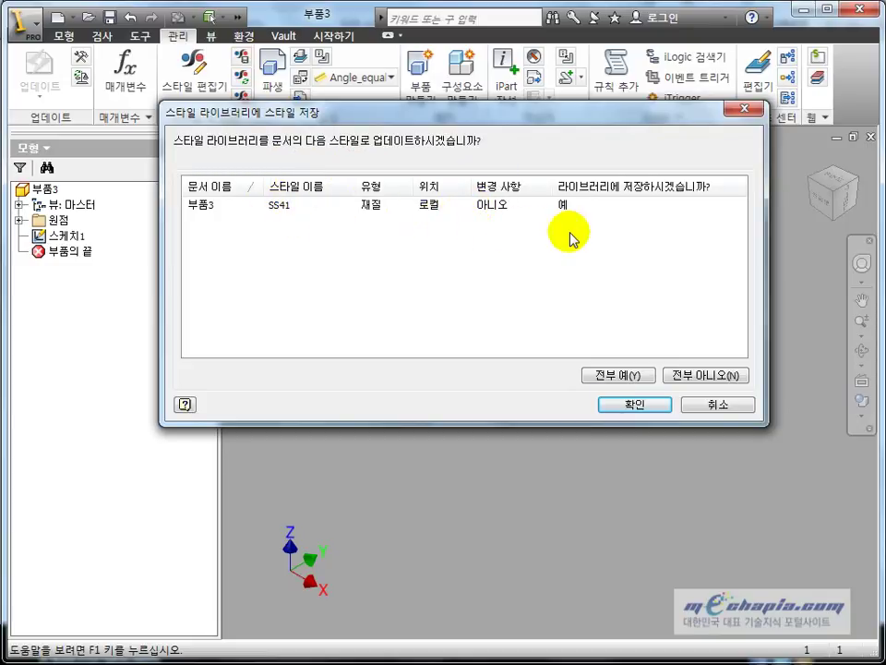
{"action": "left_click", "coordinate": [718, 407]}
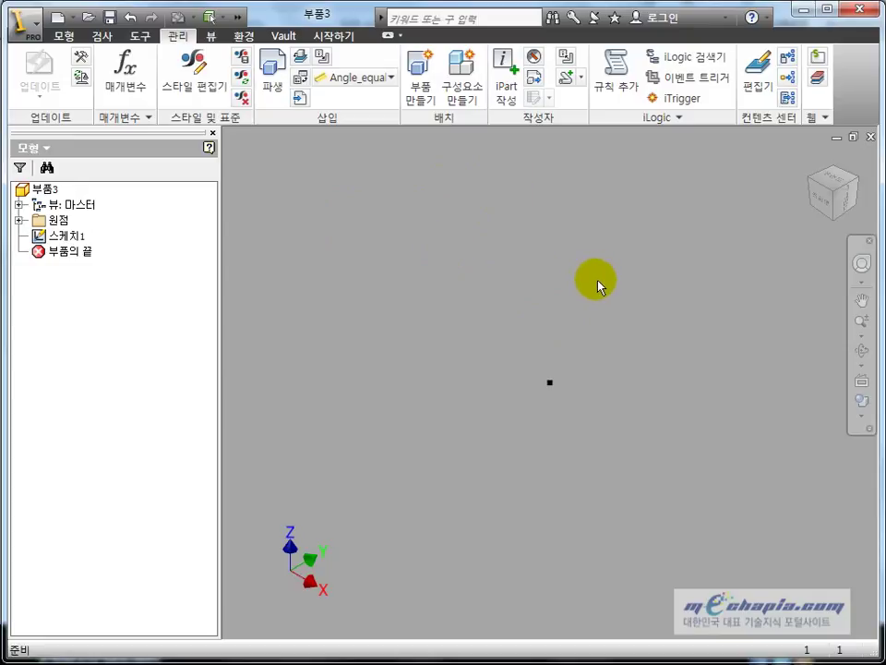
{"action": "left_click", "coordinate": [244, 82]}
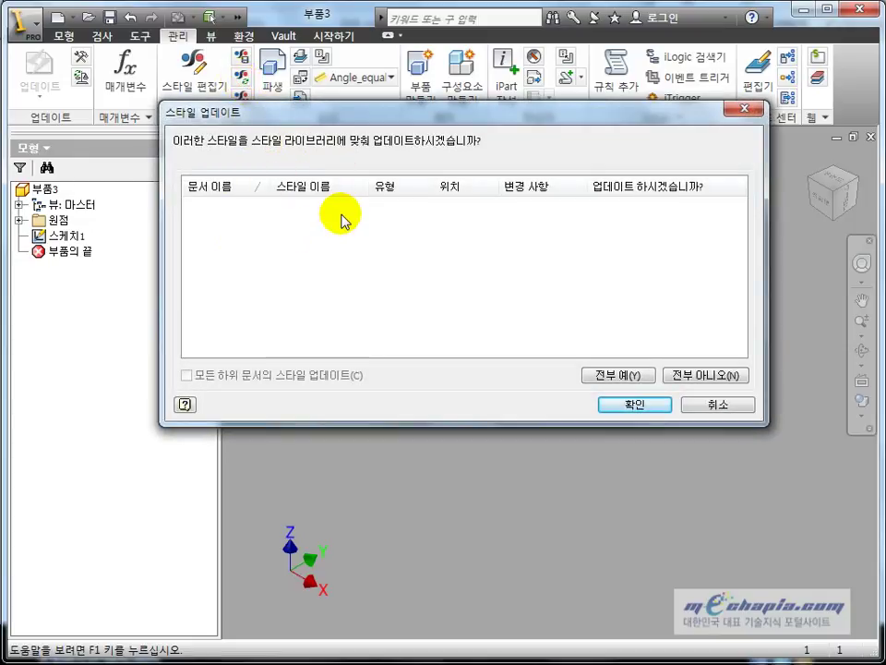
{"action": "key", "text": "Escape"}
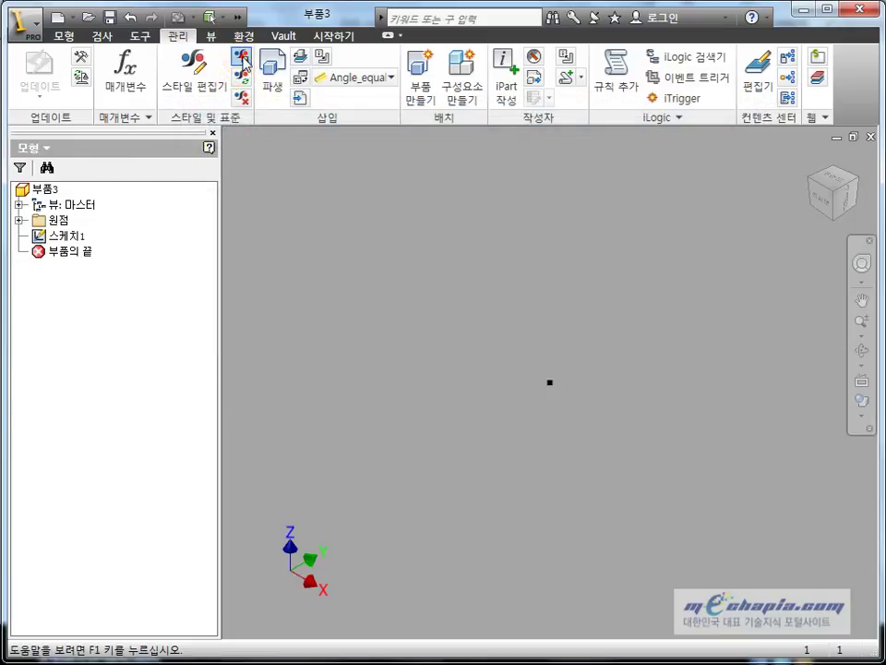
{"action": "left_click", "coordinate": [243, 57]}
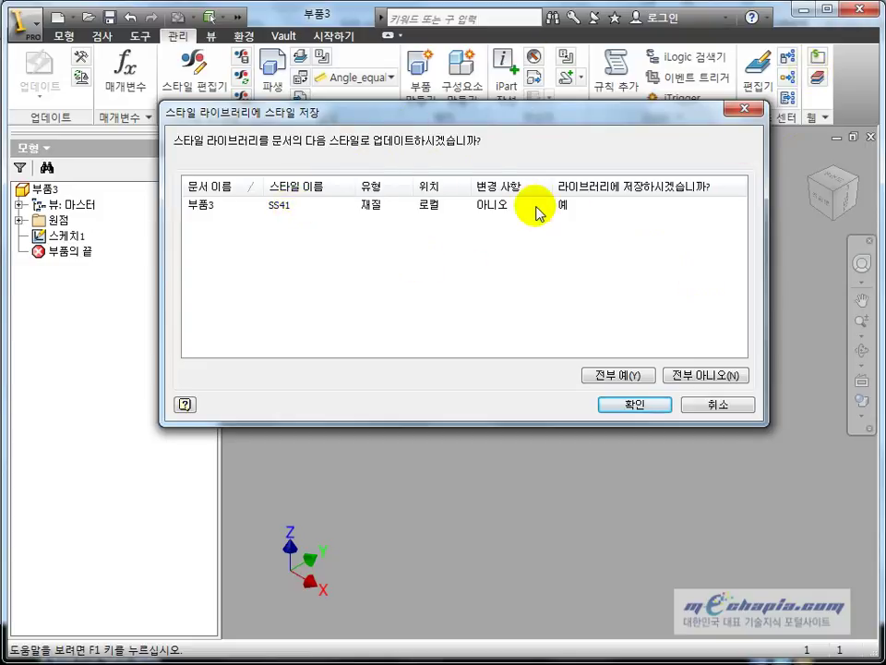
{"action": "key", "text": "Return"}
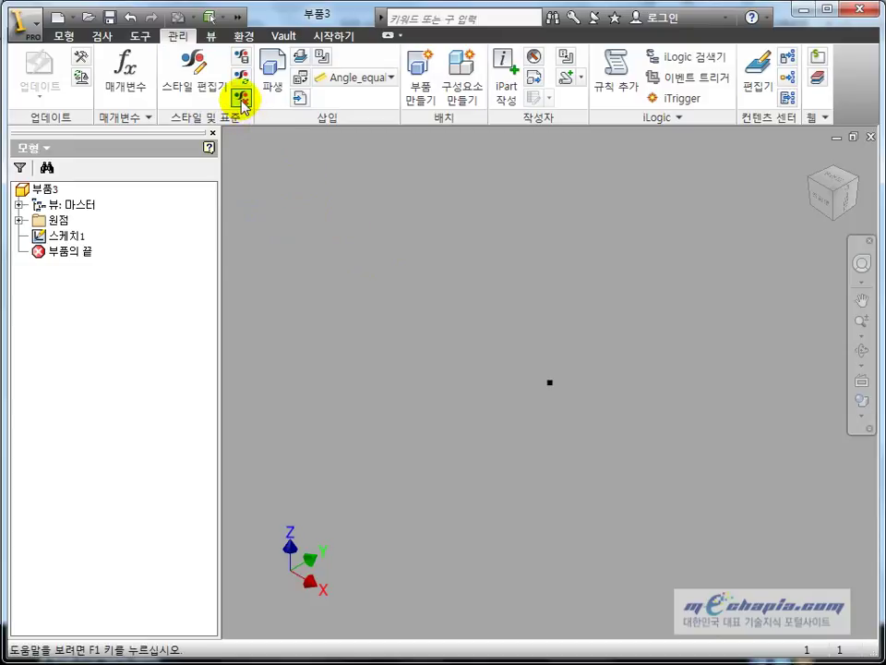
Step: Check the list of purgeable styles and cancel without purging
{"action": "left_click", "coordinate": [242, 98]}
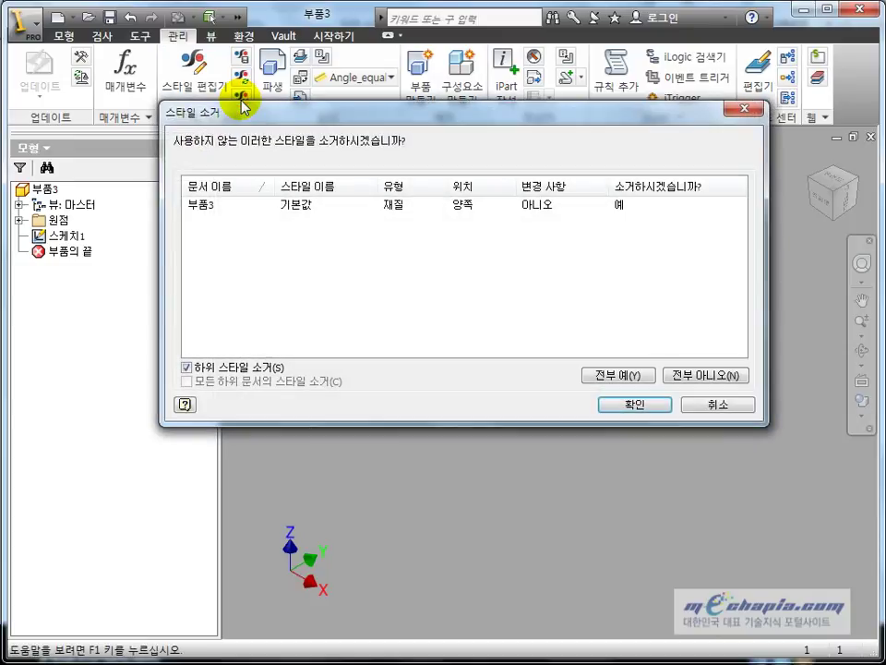
{"action": "left_click", "coordinate": [283, 205]}
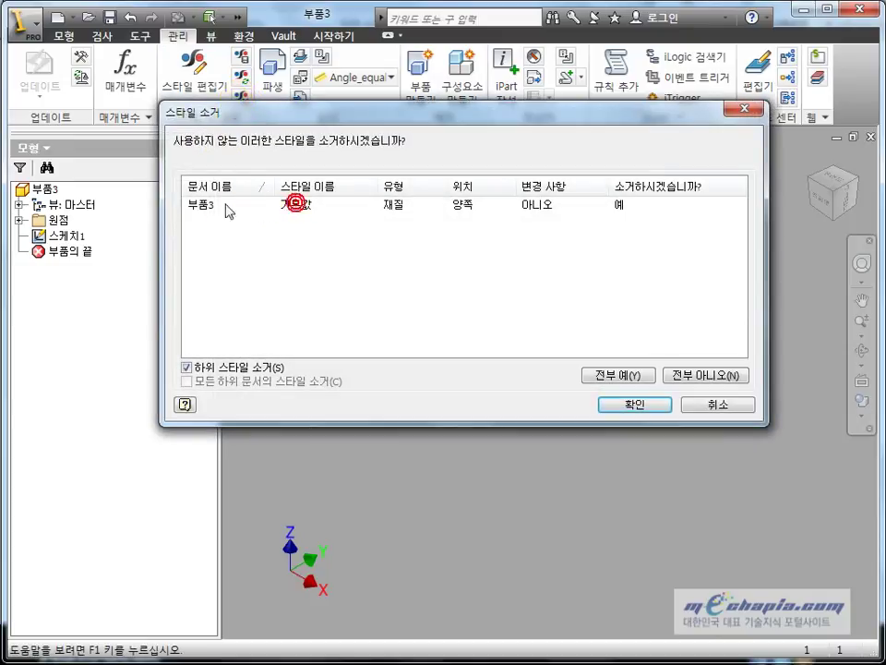
{"action": "left_click", "coordinate": [732, 408]}
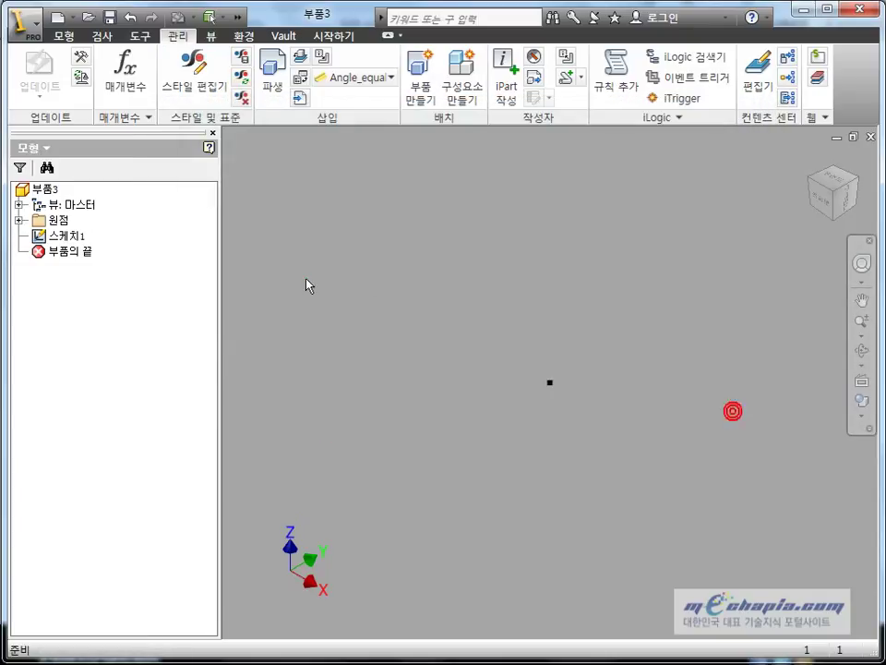
Step: Set 기본값 as the Active material, then purge the unused SS41 style
{"action": "left_click", "coordinate": [192, 73]}
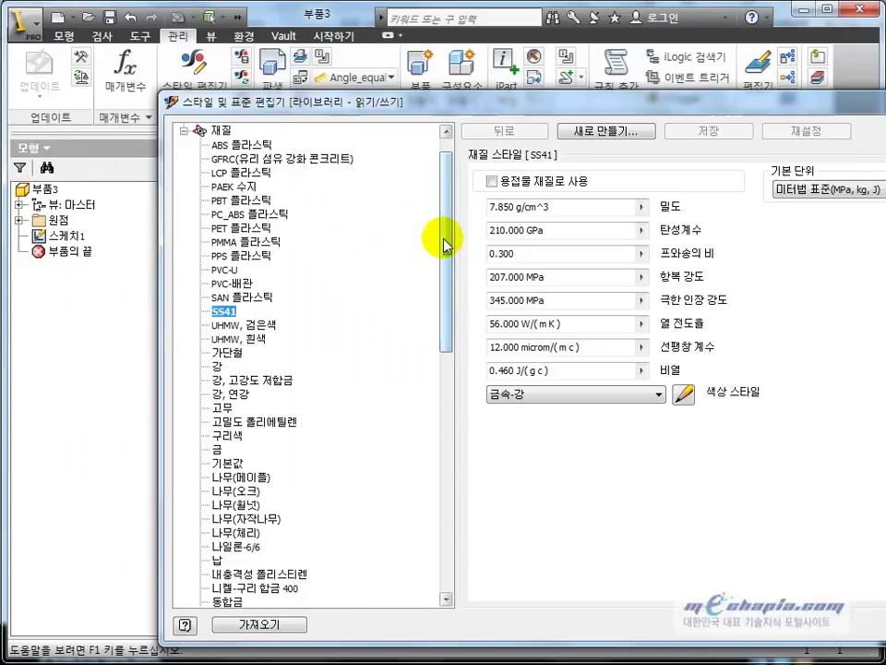
{"action": "left_click_drag", "start_coordinate": [447, 234], "coordinate": [452, 282]}
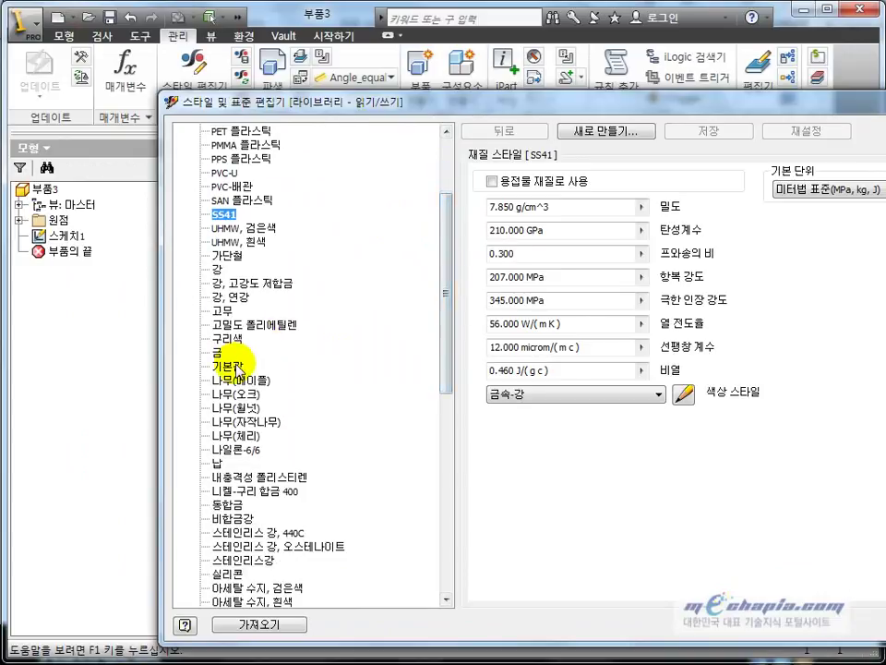
{"action": "left_click", "coordinate": [231, 367]}
{"action": "right_click", "coordinate": [236, 367]}
{"action": "left_click", "coordinate": [277, 375]}
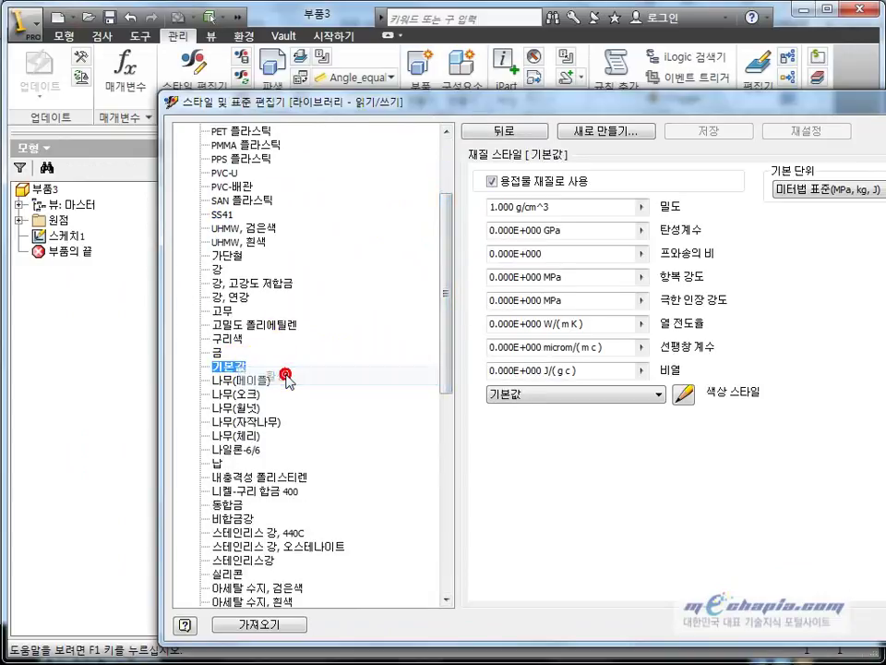
{"action": "left_click", "coordinate": [231, 215]}
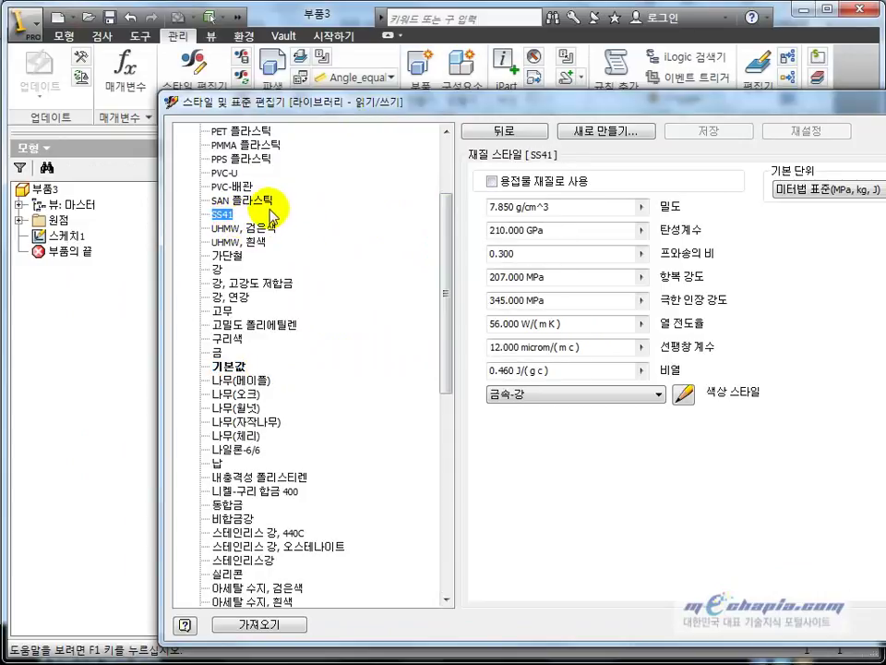
{"action": "mouse_move", "coordinate": [638, 110]}
{"action": "left_mouse_down"}
{"action": "mouse_move", "coordinate": [441, 118]}
{"action": "mouse_move", "coordinate": [763, 113]}
{"action": "left_mouse_up"}
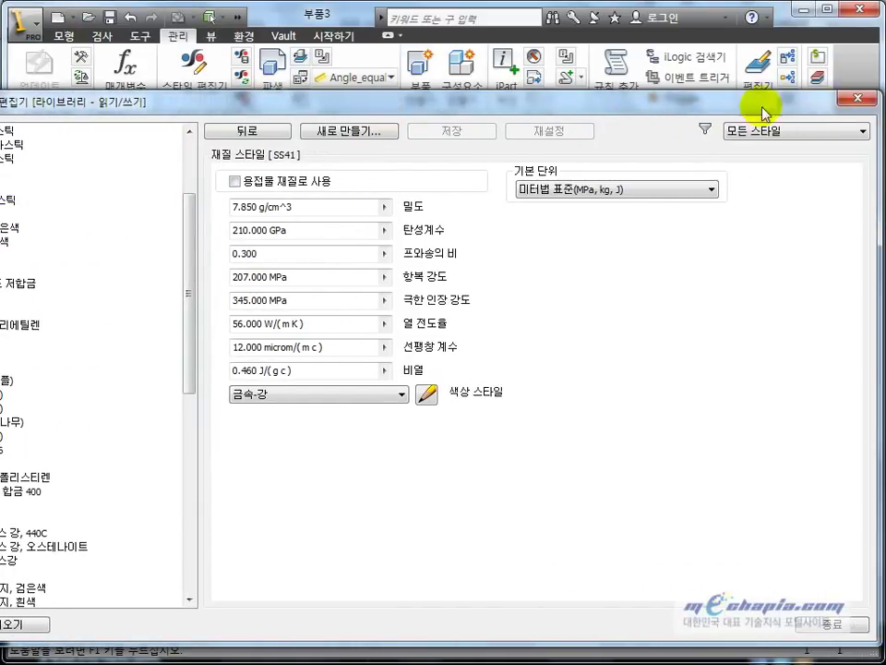
{"action": "left_click", "coordinate": [866, 99]}
{"action": "left_click", "coordinate": [240, 97]}
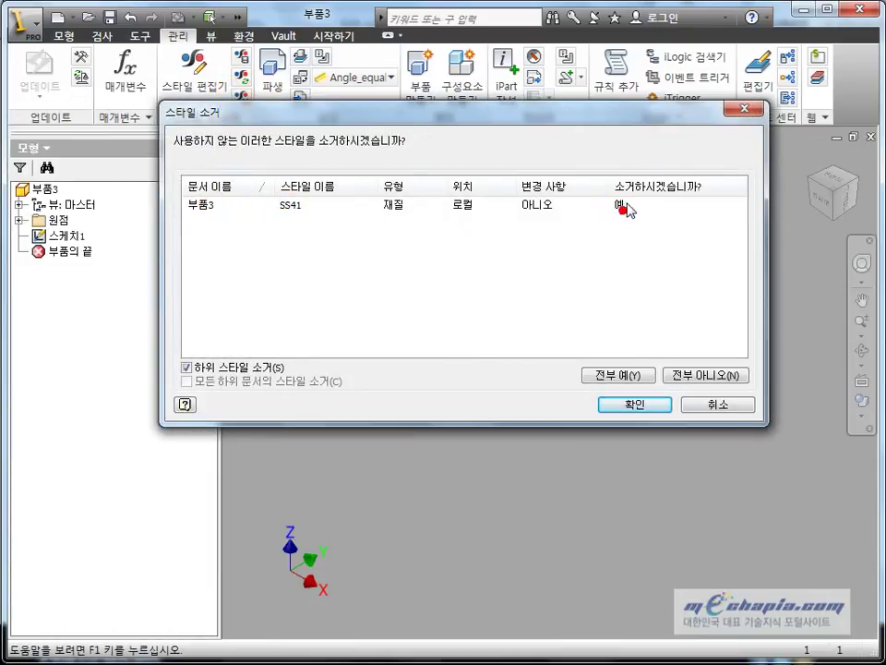
{"action": "left_click", "coordinate": [647, 407]}
Step: Approve removing the local SS41 style and reopen the material list in the style editor
{"action": "left_click", "coordinate": [356, 303]}
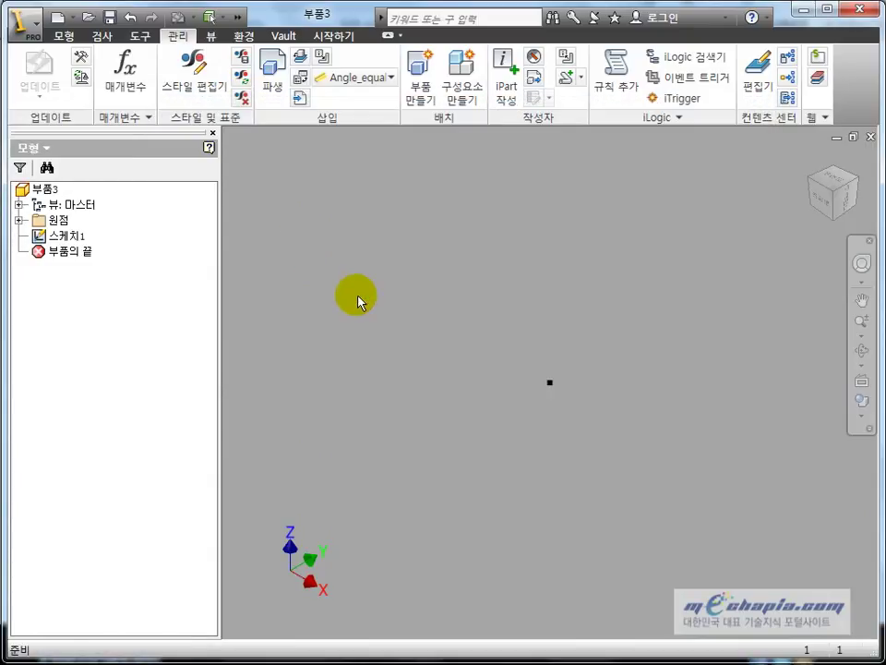
{"action": "left_click", "coordinate": [195, 69]}
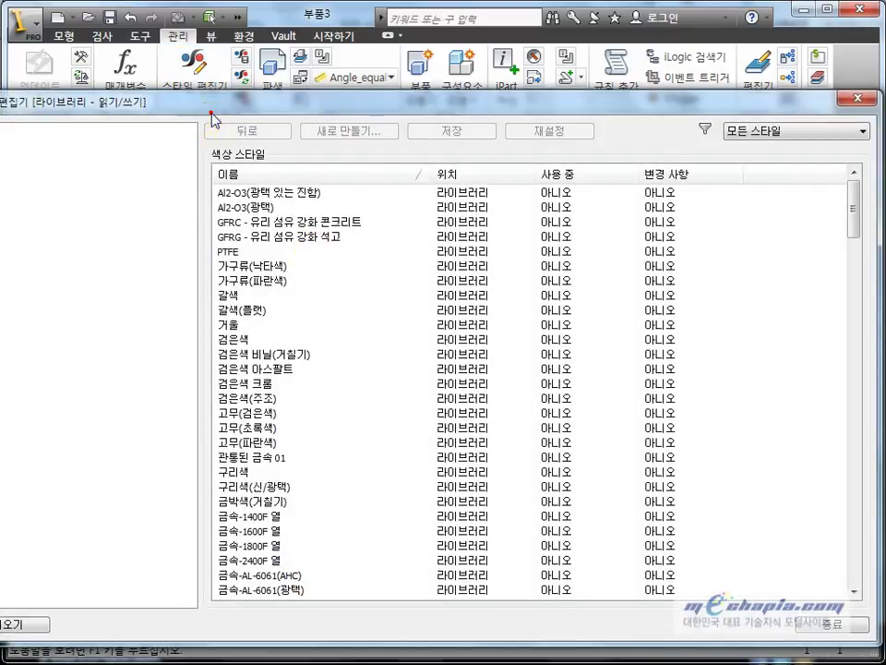
{"action": "left_click_drag", "start_coordinate": [30, 111], "coordinate": [211, 112]}
{"action": "left_click", "coordinate": [102, 153]}
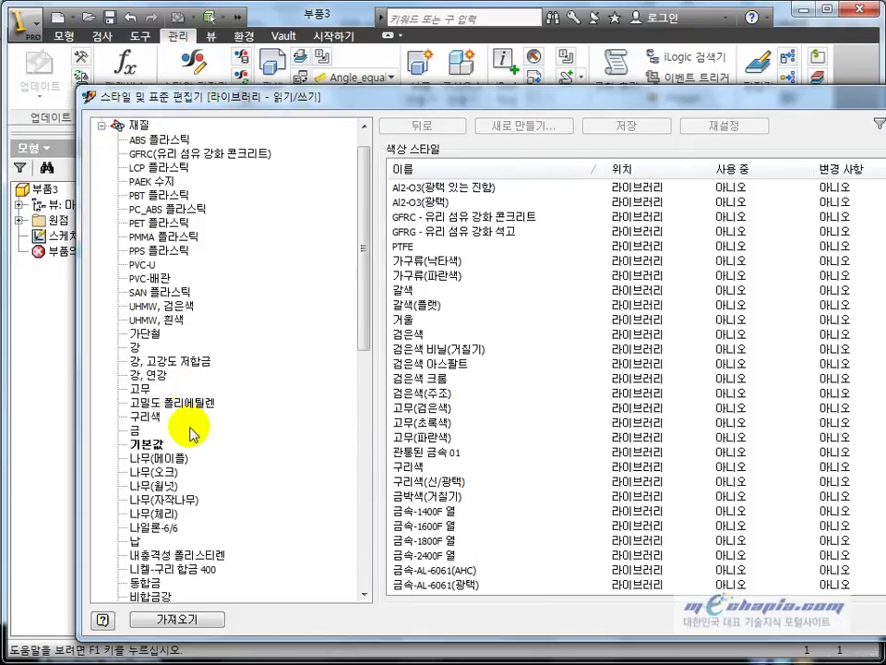
{"action": "scroll", "coordinate": [181, 323], "scroll_direction": "down", "scroll_amount": 2}
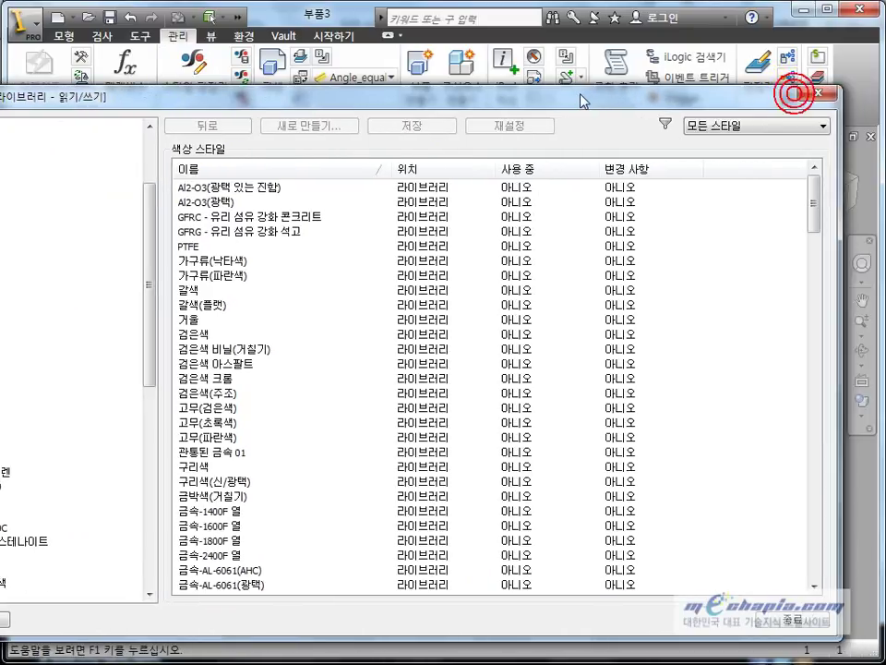
Step: Create a new local material style SS41 copied from 강 (steel)
{"action": "left_click_drag", "start_coordinate": [795, 100], "coordinate": [755, 24]}
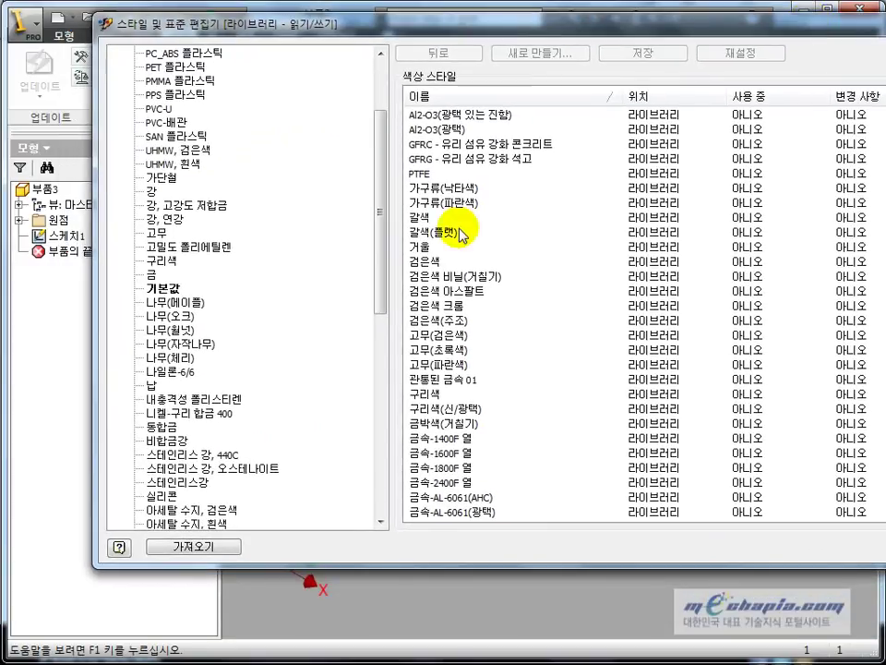
{"action": "left_click_drag", "start_coordinate": [377, 224], "coordinate": [382, 187]}
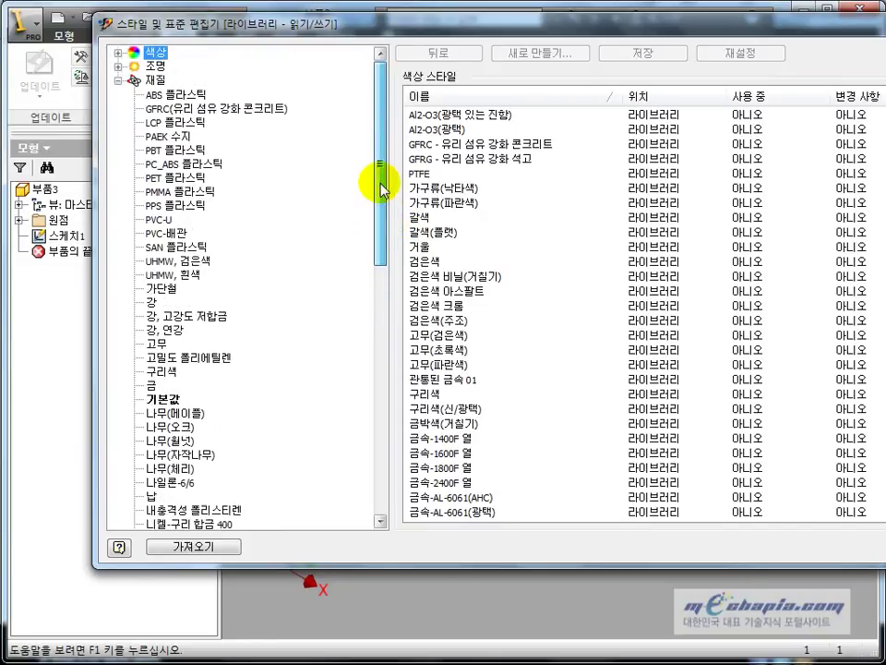
{"action": "left_click", "coordinate": [151, 302]}
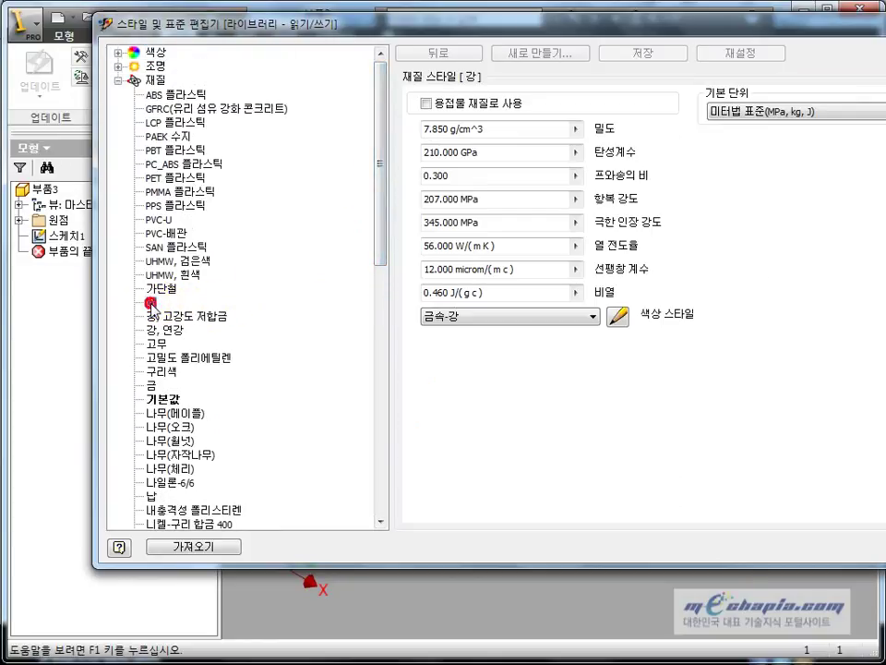
{"action": "right_click", "coordinate": [151, 308]}
{"action": "left_click", "coordinate": [236, 341]}
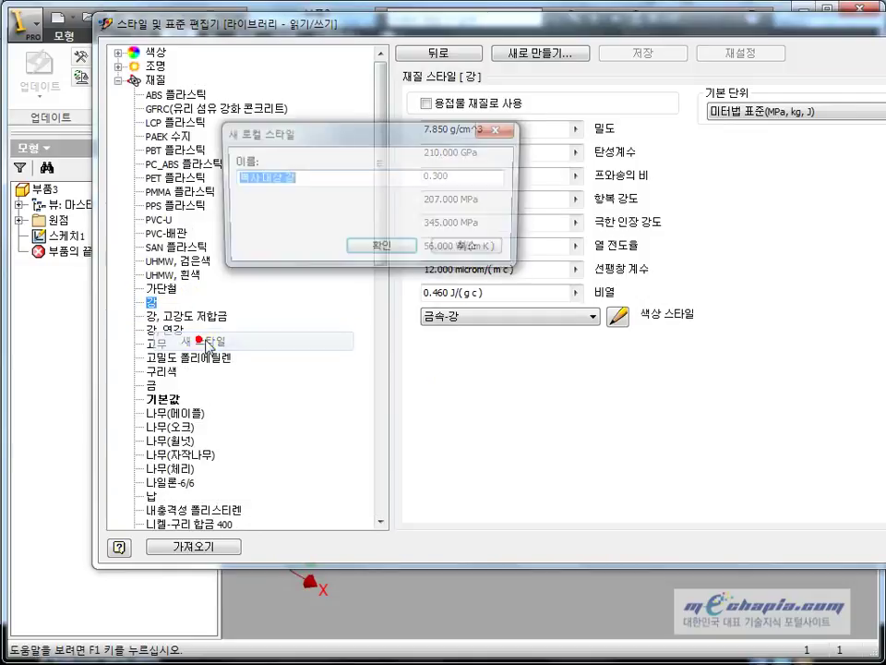
{"action": "type", "text": "SS1"}
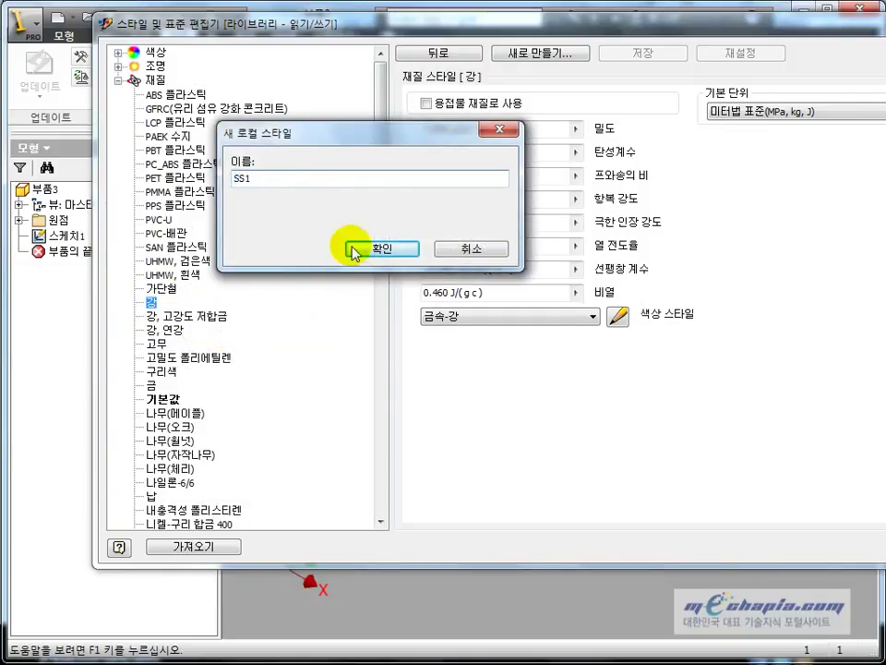
{"action": "type", "text": "41"}
{"action": "key", "text": "Return"}
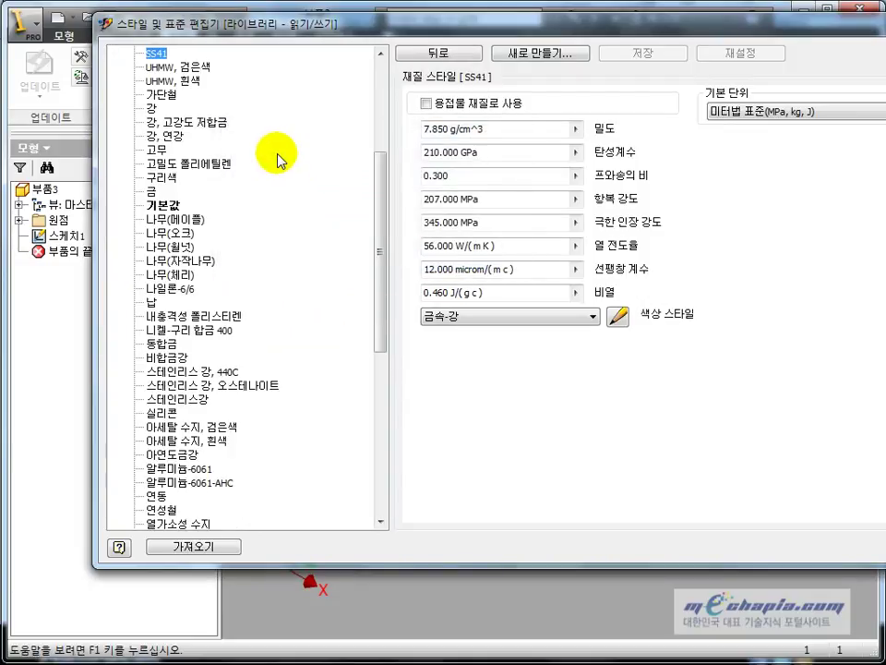
Step: Export the SS41 material style as SS41.styxml and close the Style and Standard Editor
{"action": "left_click_drag", "start_coordinate": [381, 227], "coordinate": [382, 136]}
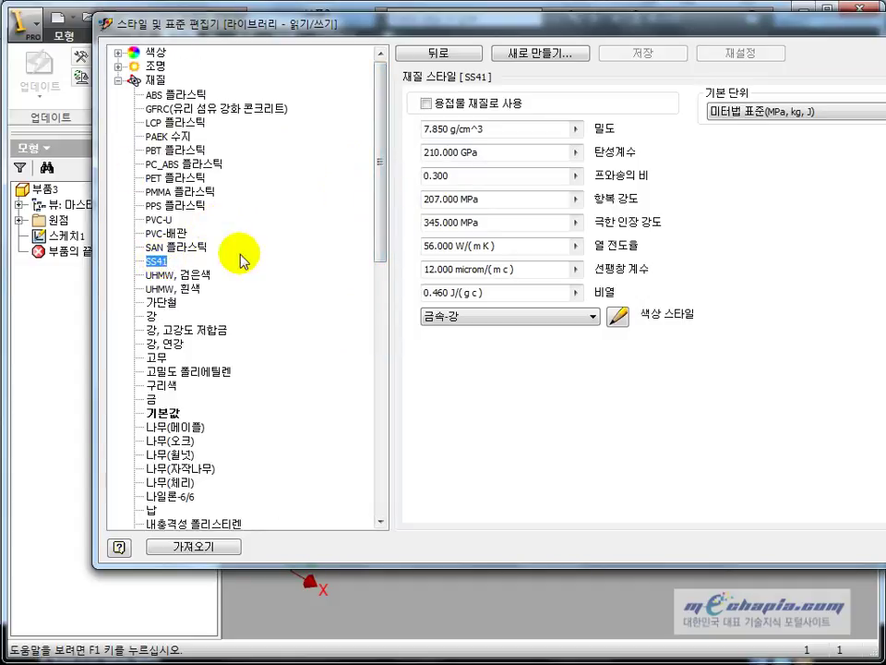
{"action": "right_click", "coordinate": [159, 266]}
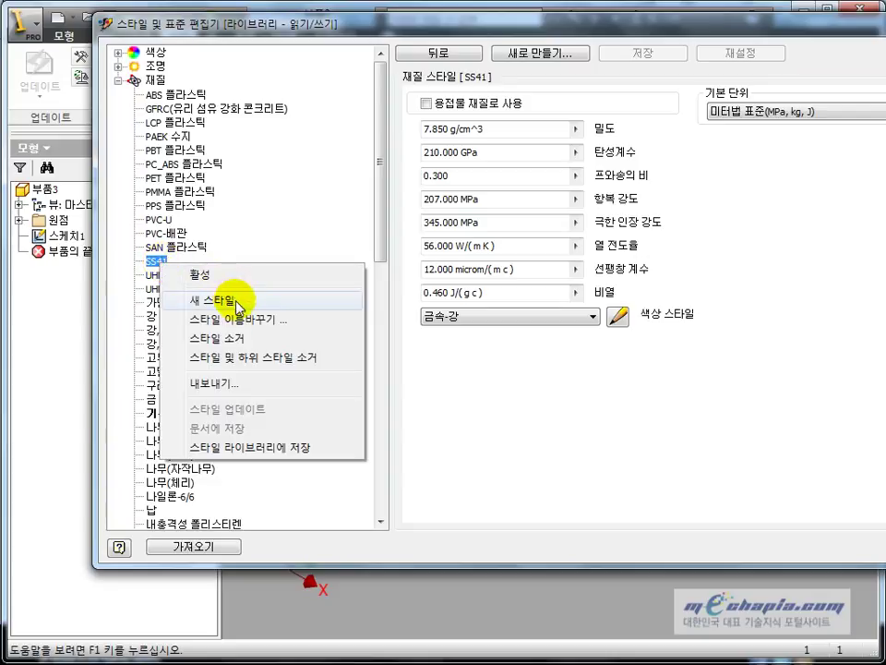
{"action": "left_click", "coordinate": [238, 386]}
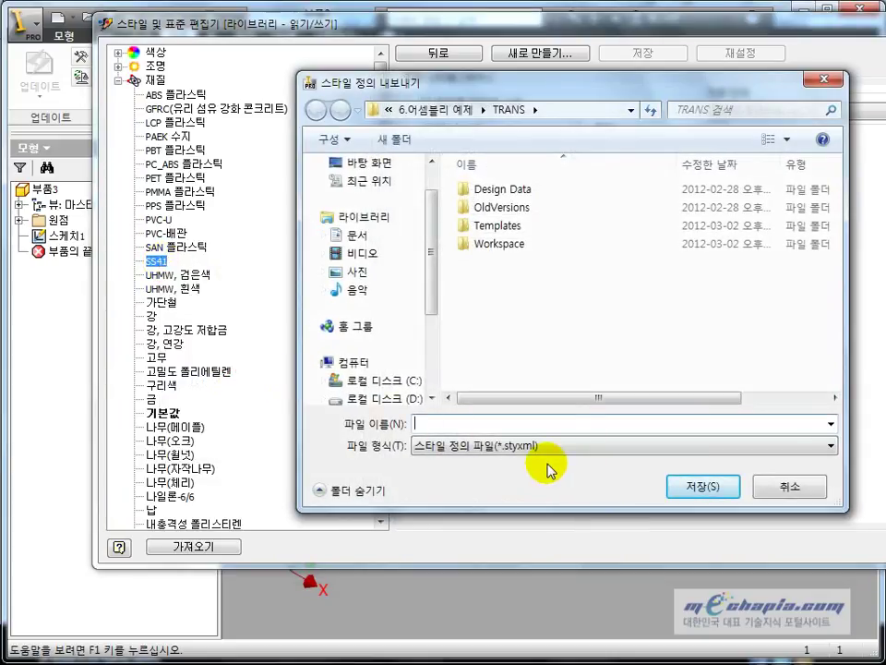
{"action": "type", "text": "SS41"}
{"action": "left_click", "coordinate": [686, 488]}
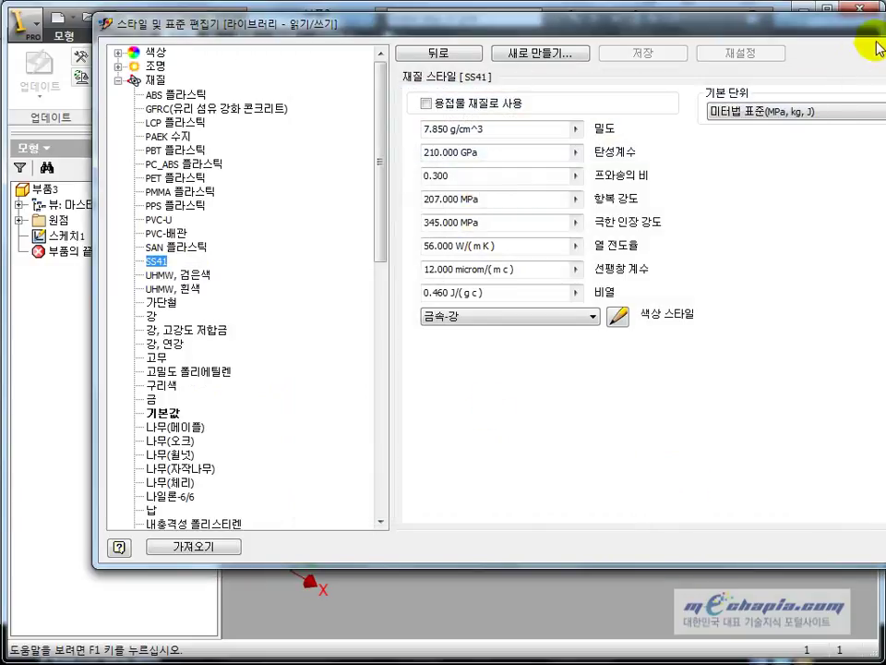
{"action": "left_click_drag", "start_coordinate": [868, 24], "coordinate": [676, 34]}
Step: Close part 부품3 without saving and start a new part 부품4
{"action": "left_click", "coordinate": [823, 28]}
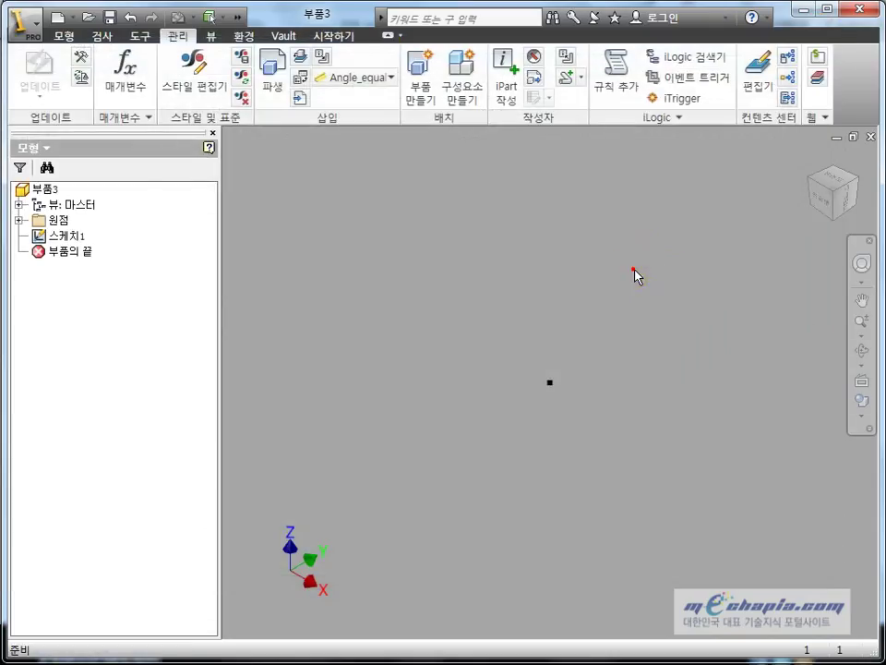
{"action": "left_click", "coordinate": [869, 136]}
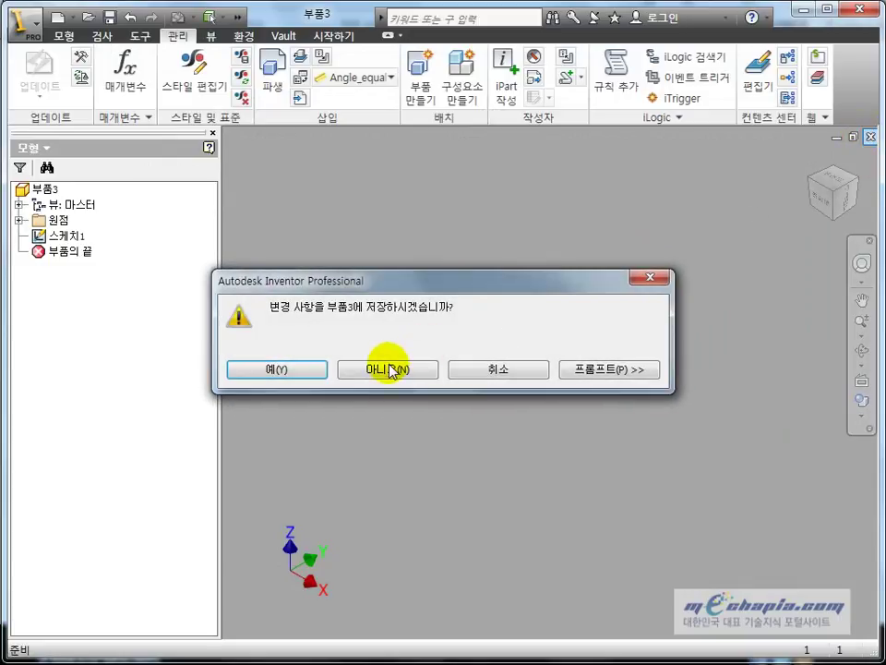
{"action": "left_click", "coordinate": [390, 369]}
{"action": "left_click", "coordinate": [34, 79]}
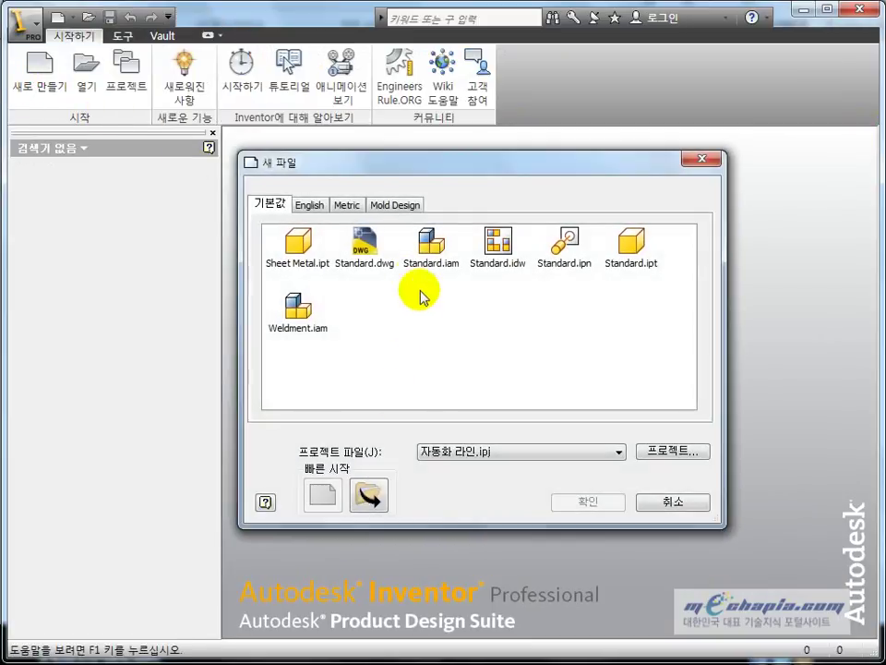
{"action": "double_click", "coordinate": [630, 244]}
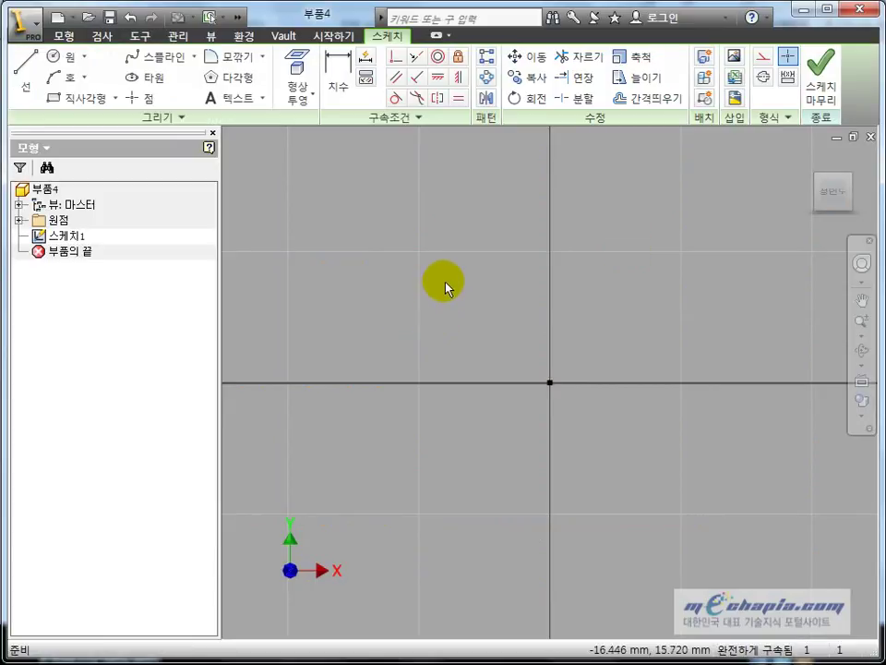
Step: Import the SS41.styxml style file into the new part's Style and Standard Editor
{"action": "left_click", "coordinate": [187, 36]}
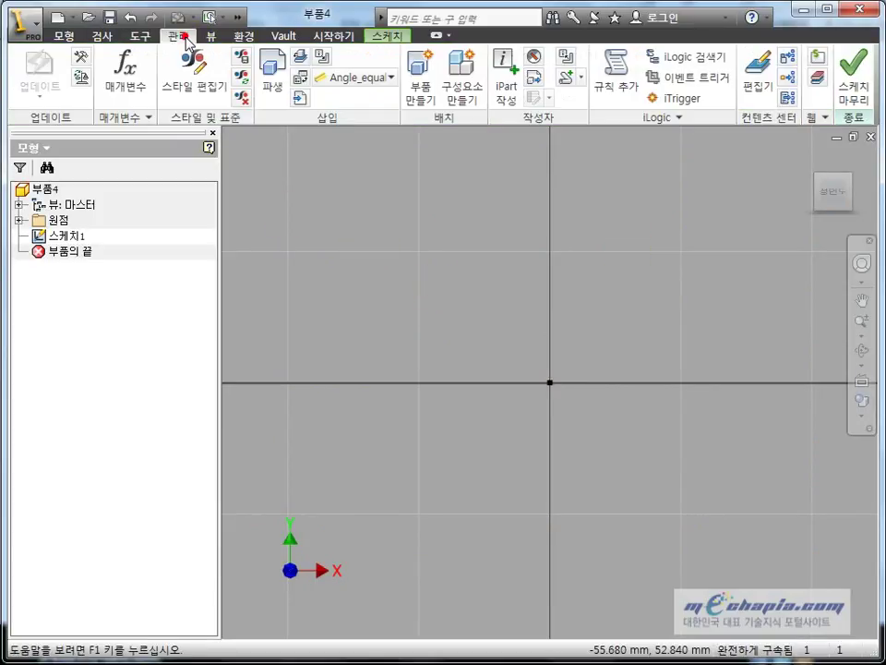
{"action": "left_click", "coordinate": [188, 88]}
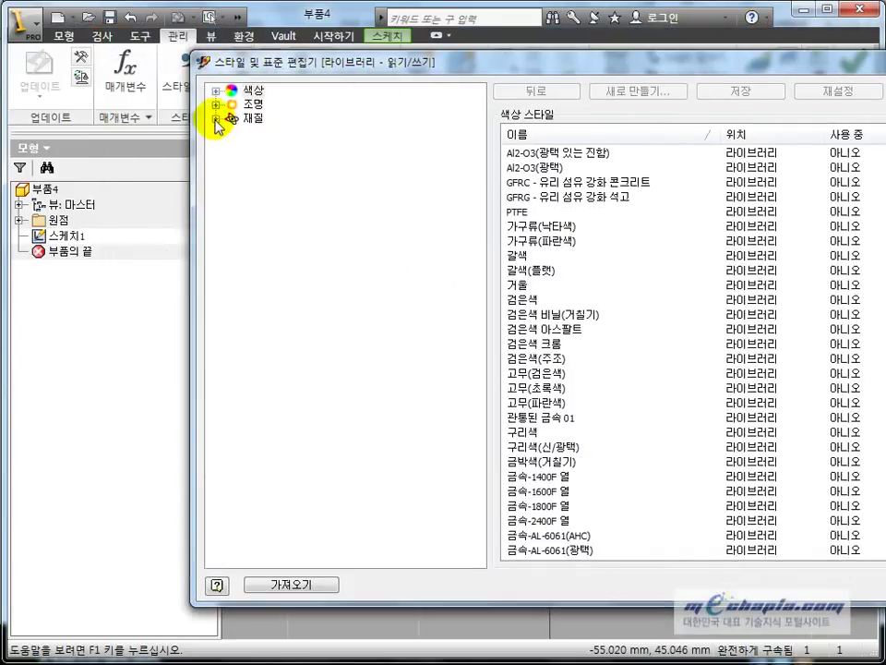
{"action": "left_click", "coordinate": [214, 119]}
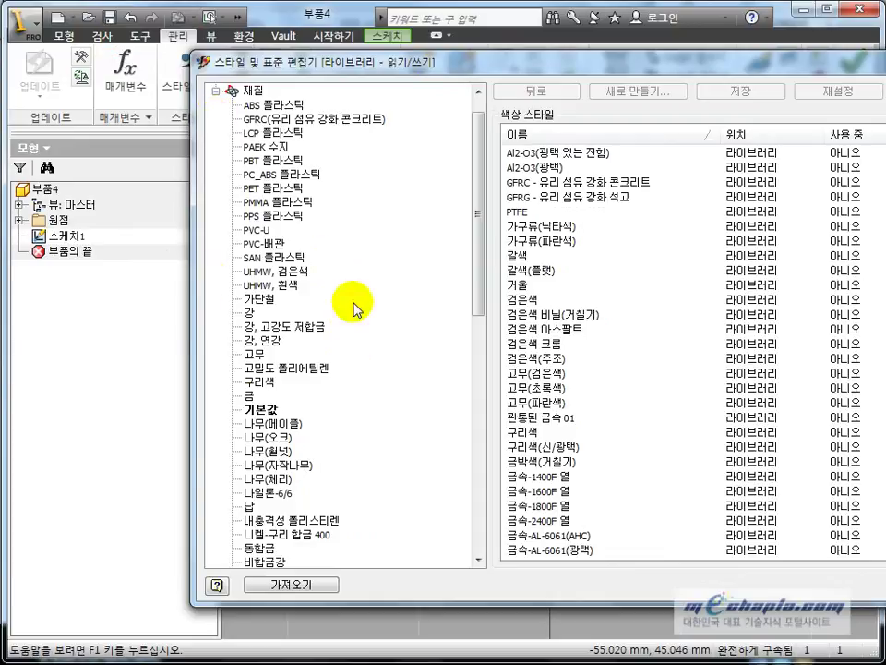
{"action": "left_click", "coordinate": [290, 585]}
{"action": "left_click", "coordinate": [587, 301]}
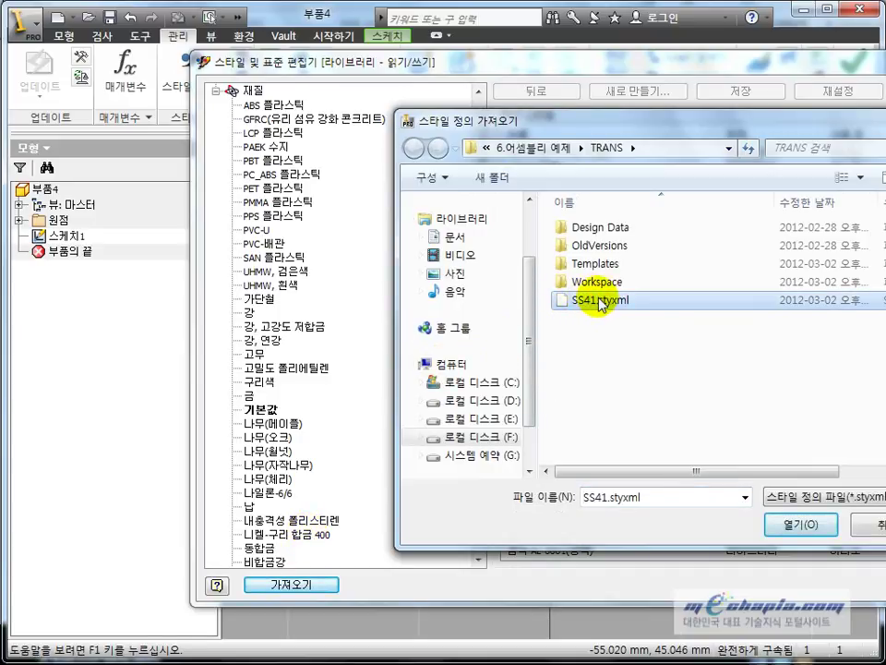
{"action": "left_click", "coordinate": [767, 524]}
Step: Check that SS41 appears under Materials with its steel properties, such as 7.850 g/cm^3
{"action": "mouse_move", "coordinate": [473, 142]}
{"action": "left_mouse_down"}
{"action": "mouse_move", "coordinate": [469, 183]}
{"action": "mouse_move", "coordinate": [474, 135]}
{"action": "left_mouse_up"}
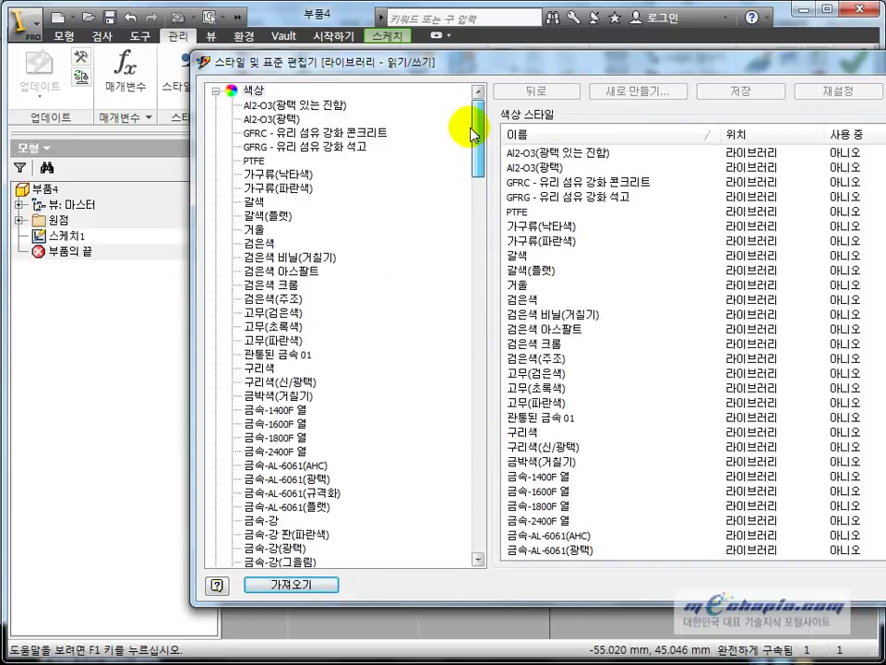
{"action": "left_click", "coordinate": [216, 92]}
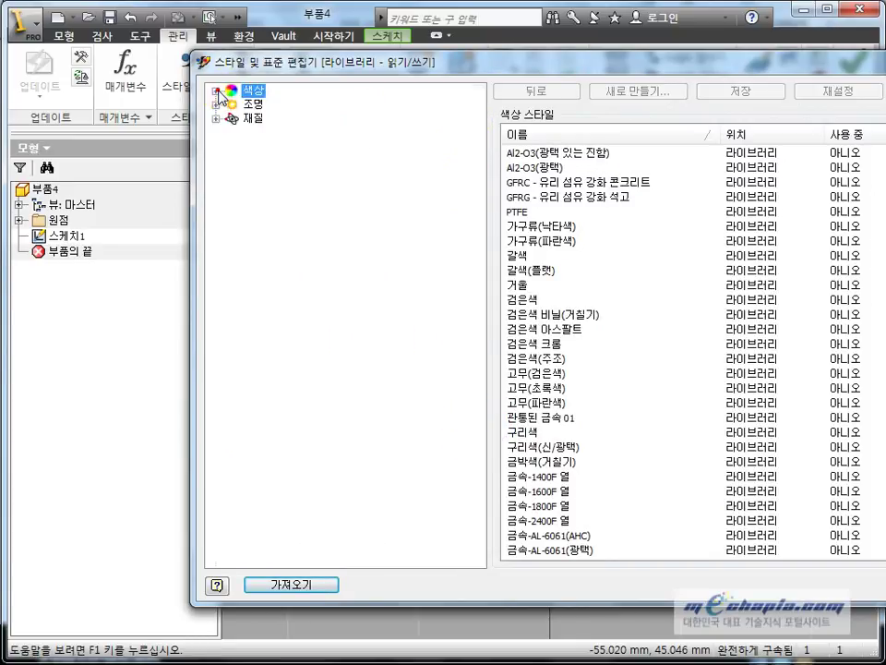
{"action": "left_click", "coordinate": [216, 118]}
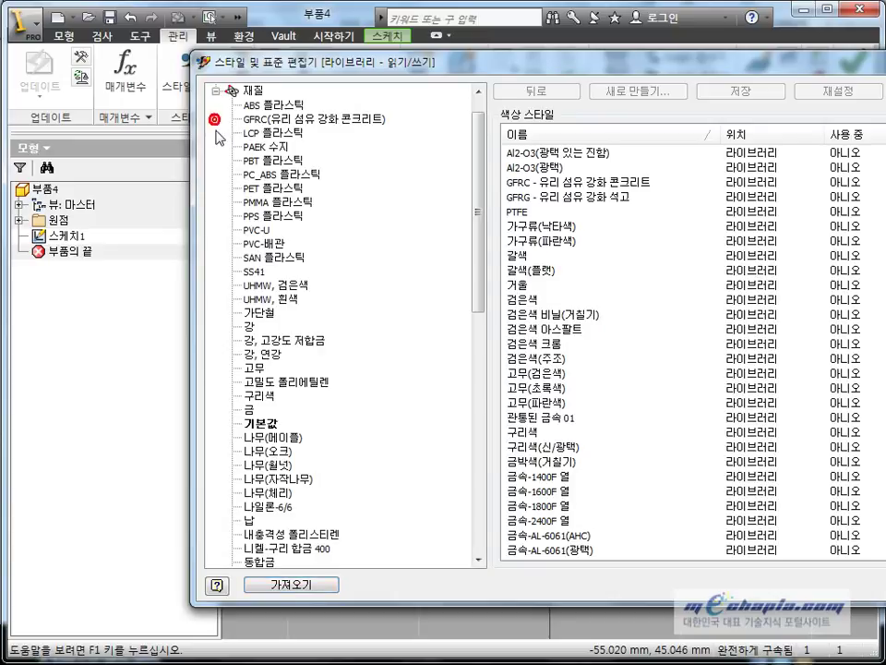
{"action": "left_click", "coordinate": [255, 270]}
{"action": "right_click", "coordinate": [259, 272]}
{"action": "left_click", "coordinate": [296, 322]}
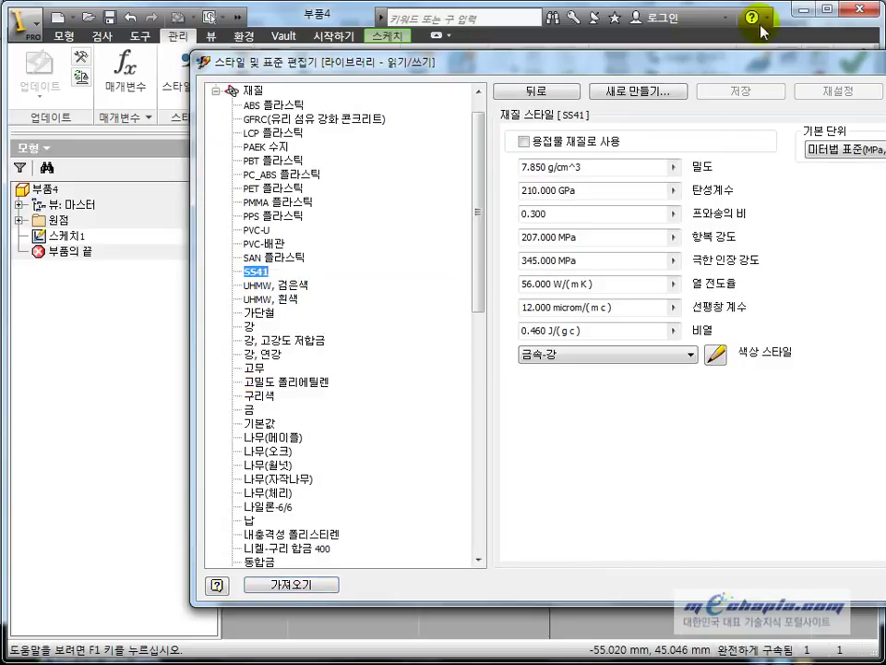
{"action": "left_click_drag", "start_coordinate": [791, 76], "coordinate": [505, 76]}
{"action": "left_click", "coordinate": [853, 73]}
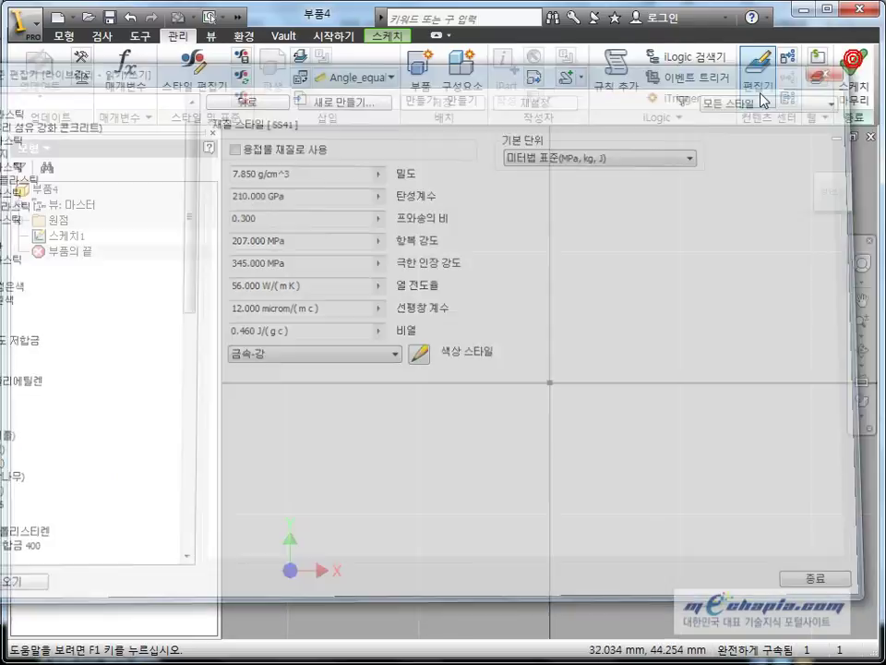
{"action": "left_click", "coordinate": [244, 55]}
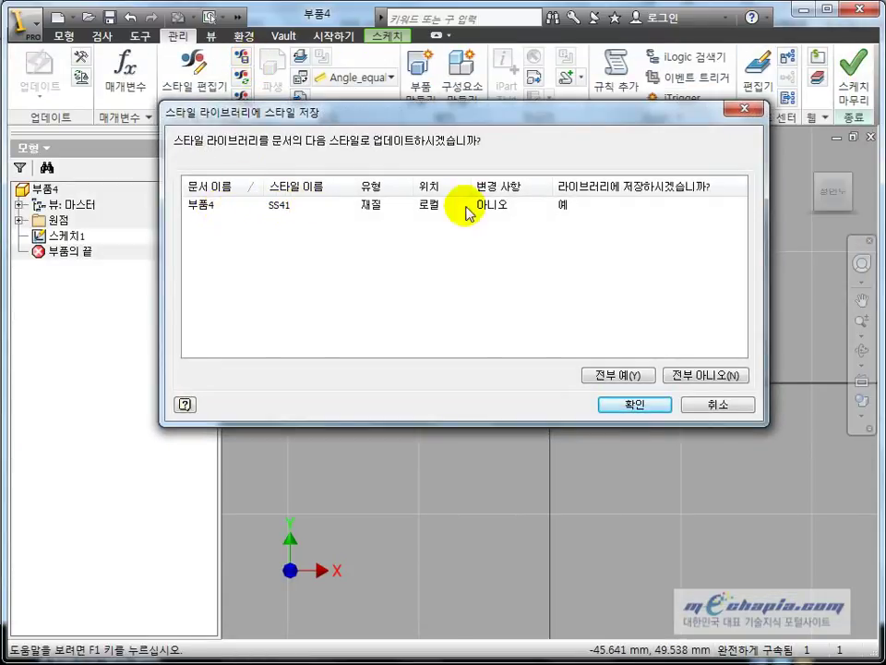
{"action": "left_click", "coordinate": [716, 406]}
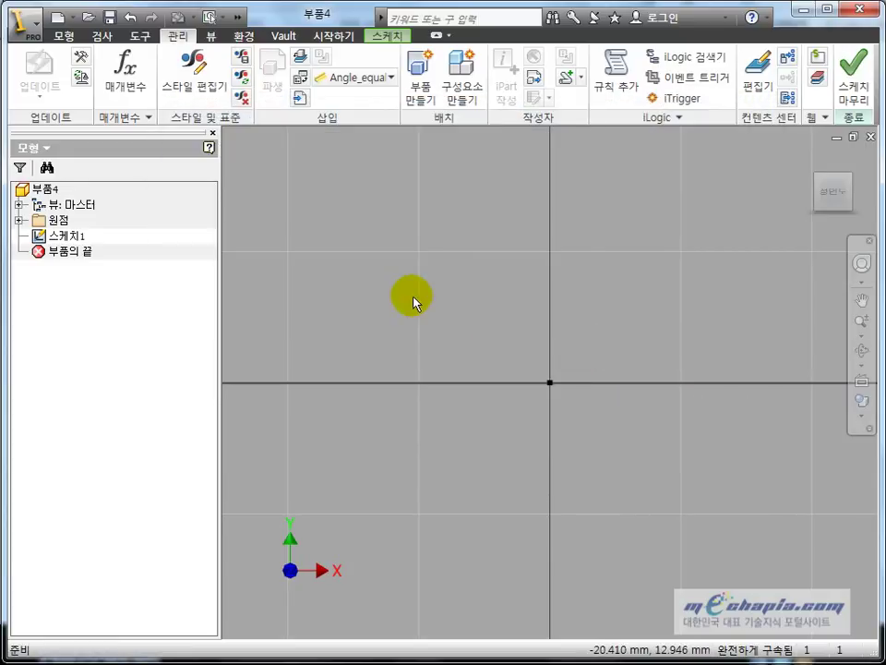
Step: Create drawing 도면3 from Standard.idw and open its Style and Standard Editor
{"action": "left_click", "coordinate": [57, 16]}
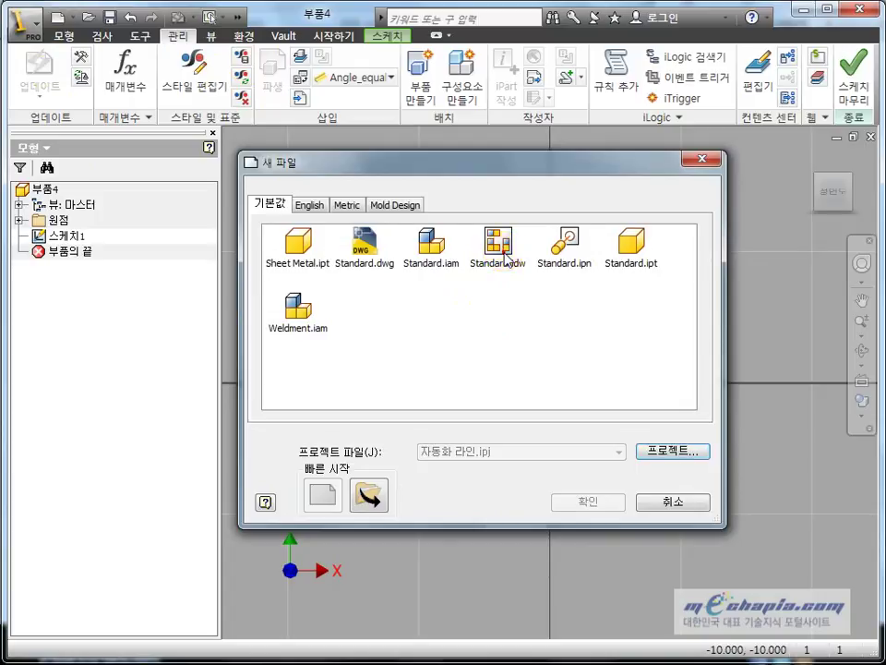
{"action": "double_click", "coordinate": [499, 242]}
{"action": "left_click", "coordinate": [198, 37]}
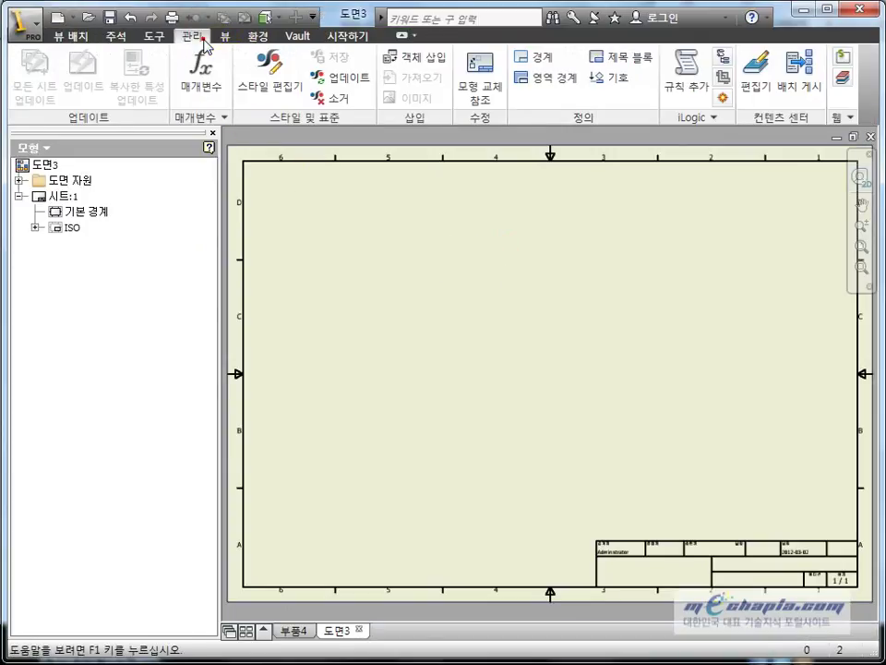
{"action": "left_click", "coordinate": [270, 72]}
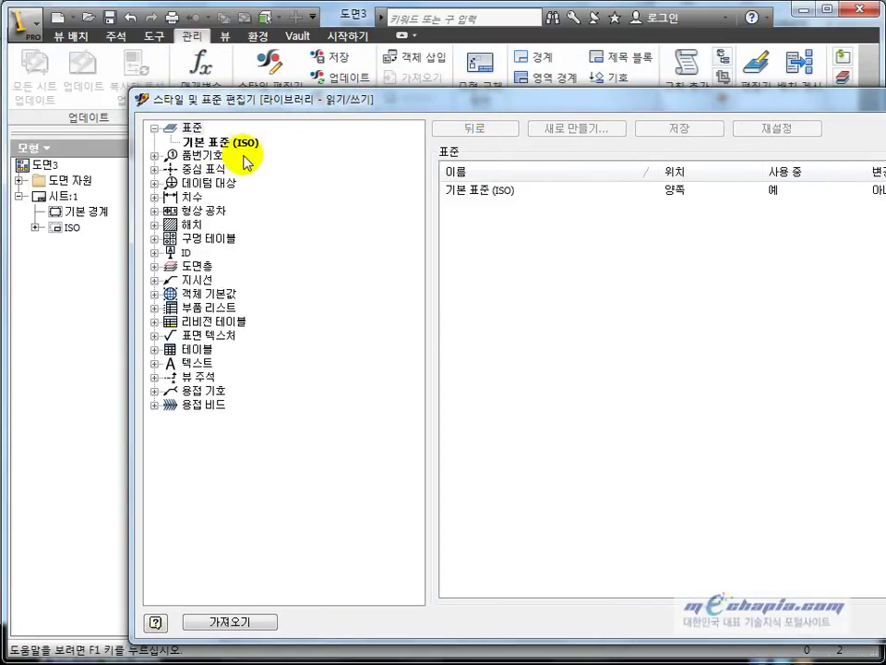
Step: Browse the drafting standard and balloon styles, including 품번기호 (ISO), then close the editor
{"action": "left_click", "coordinate": [154, 128]}
{"action": "left_click", "coordinate": [156, 141]}
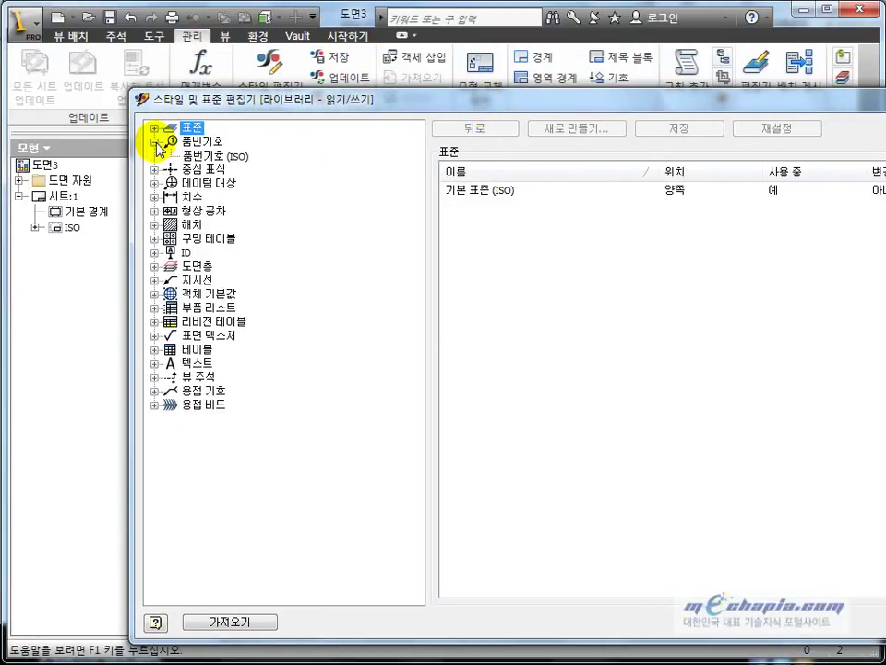
{"action": "left_click", "coordinate": [155, 141]}
{"action": "left_click_drag", "start_coordinate": [494, 99], "coordinate": [197, 88]}
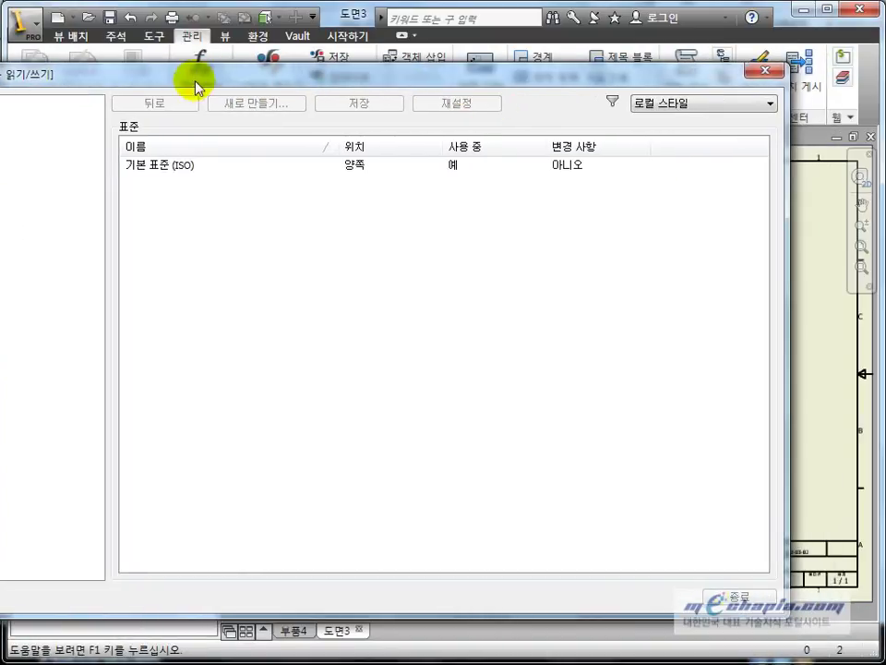
{"action": "left_click", "coordinate": [737, 595]}
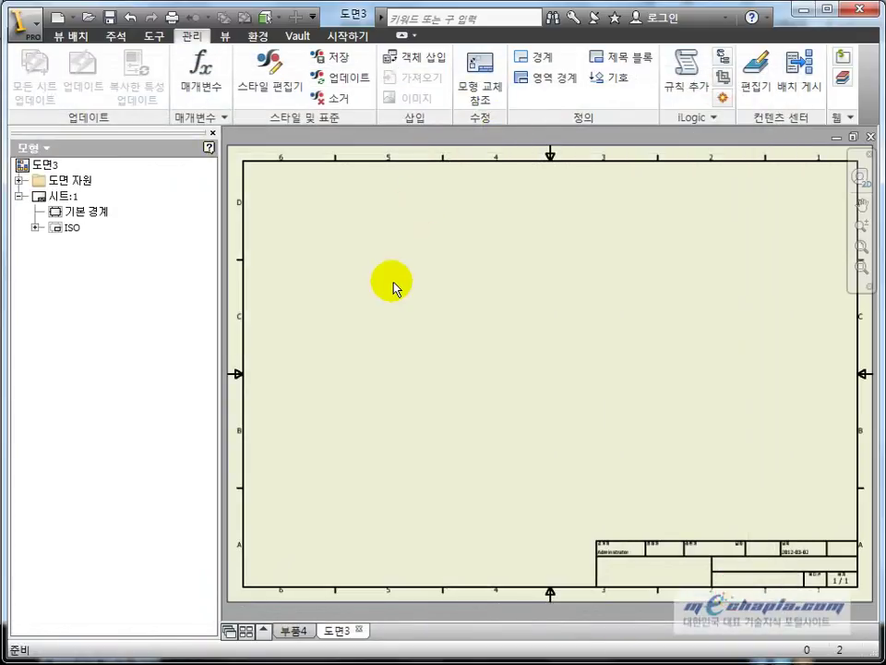